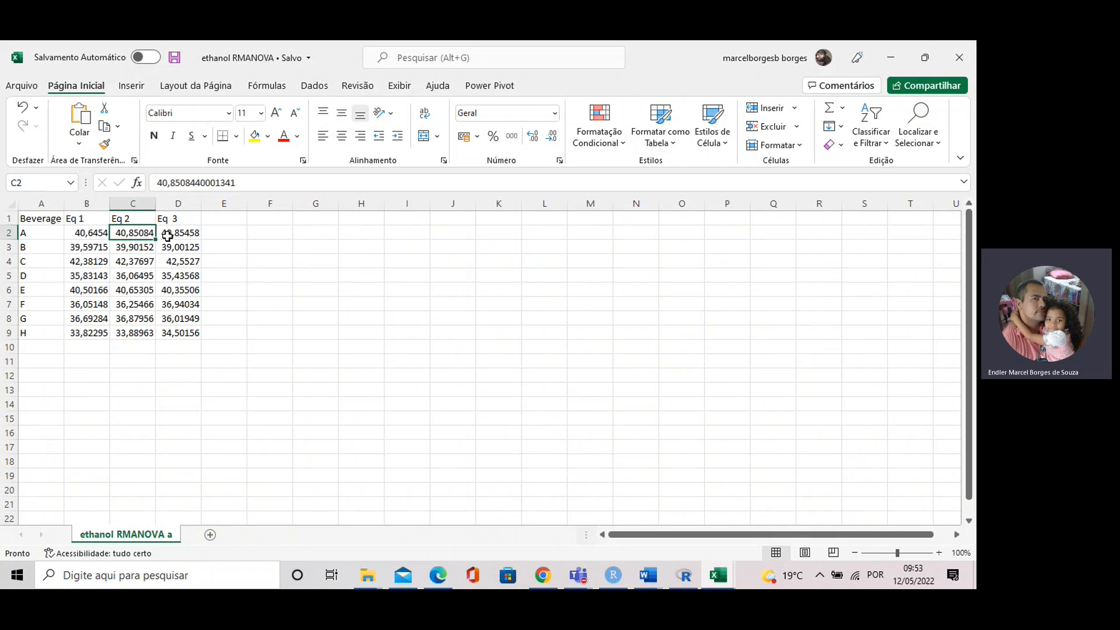
Step: Examine the beverage labels in column A and their Eq 1 to Eq 3 values in the worksheet
click(102, 245)
click(143, 245)
click(170, 249)
click(95, 263)
click(125, 264)
click(166, 263)
drag(39, 233, 34, 332)
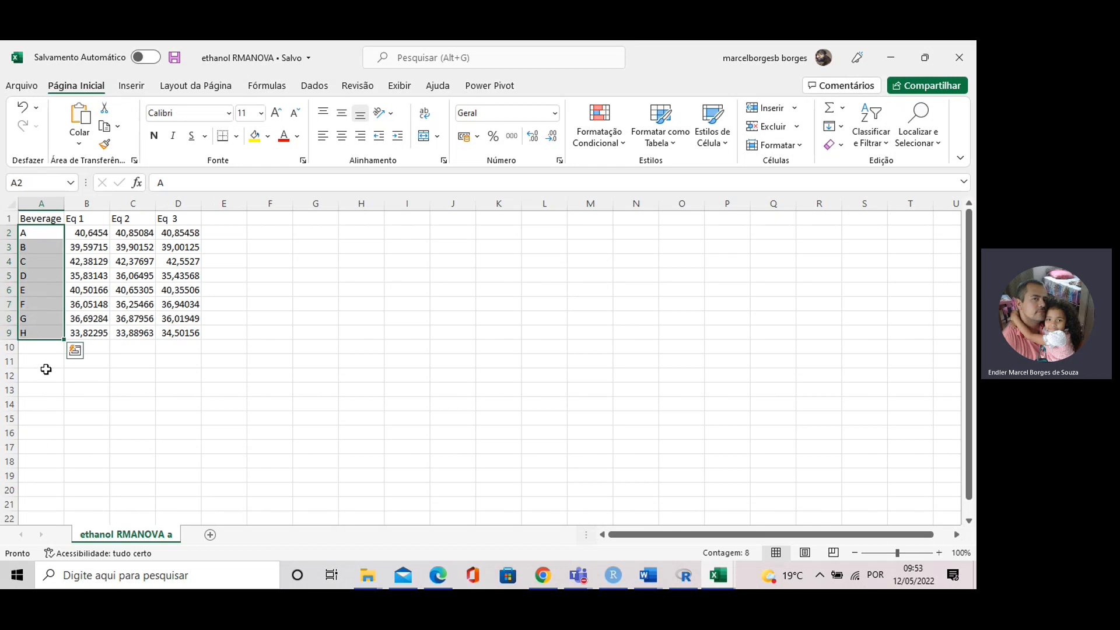
drag(46, 231, 43, 328)
click(35, 233)
click(35, 248)
click(35, 261)
click(35, 275)
click(35, 290)
click(35, 304)
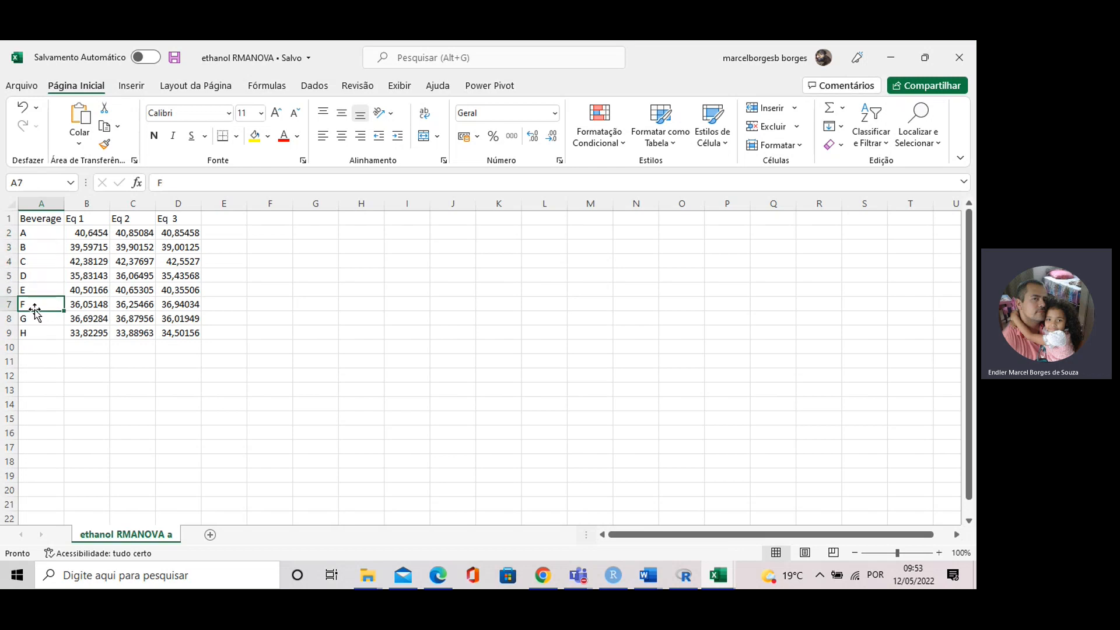
click(36, 318)
click(36, 331)
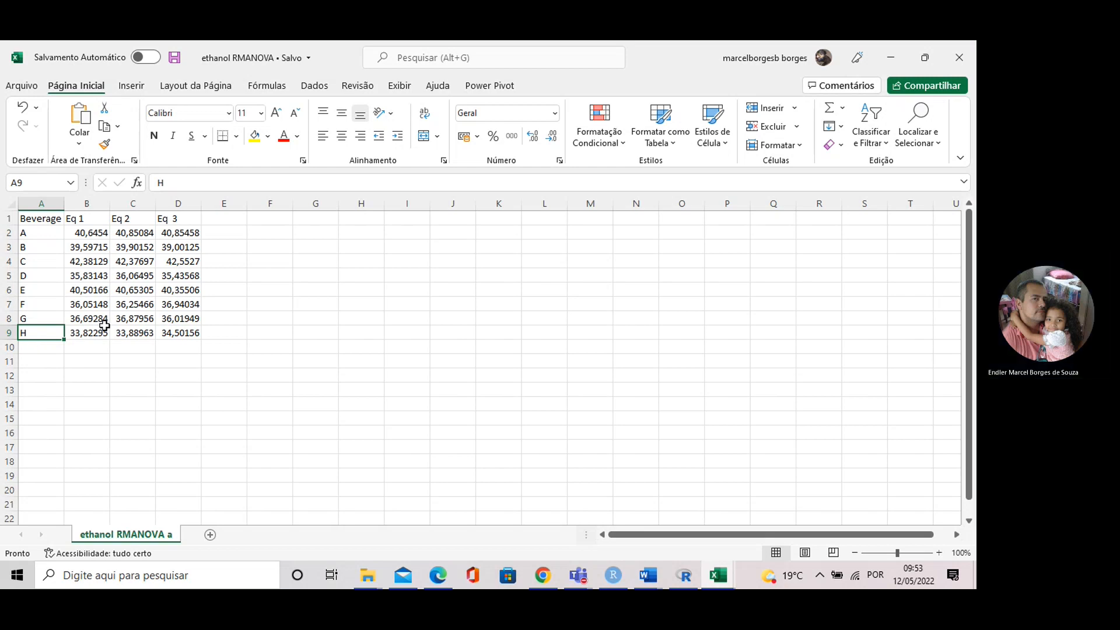
click(95, 360)
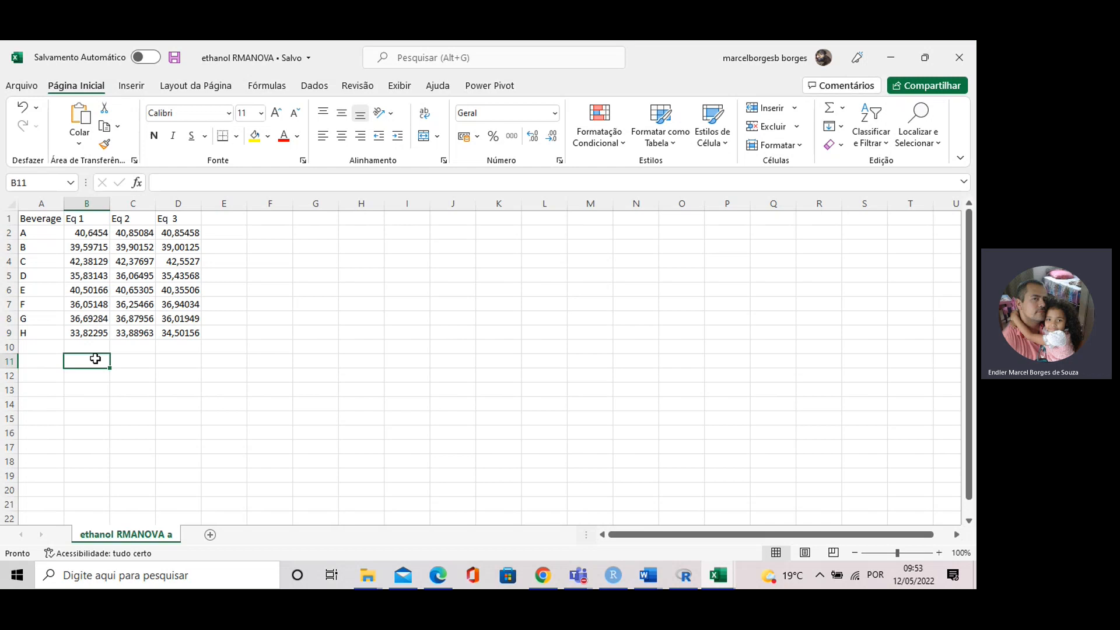
Step: Compare the Eq 1, Eq 2 and Eq 3 values across the first beverage rows and column headers
click(79, 275)
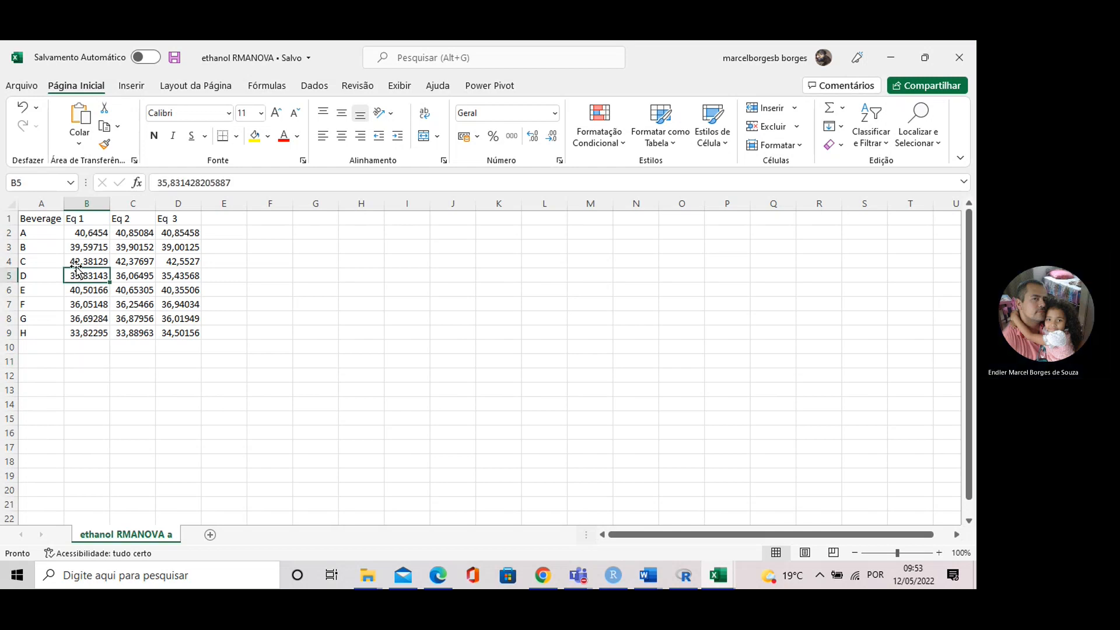
click(87, 235)
click(135, 233)
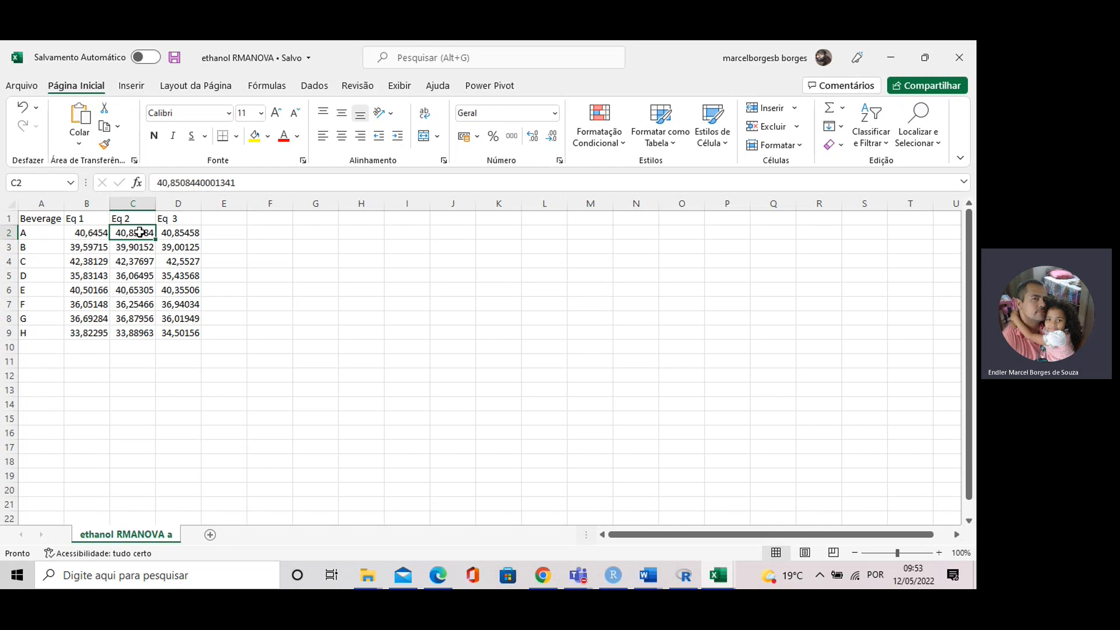
click(178, 230)
click(147, 233)
click(171, 236)
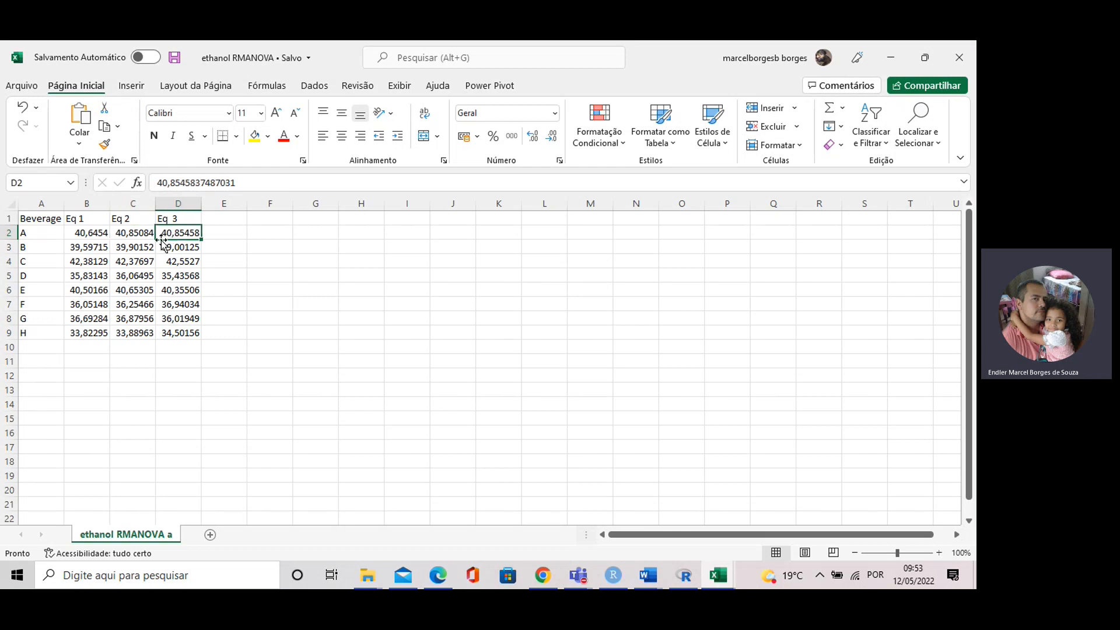
click(90, 231)
click(131, 233)
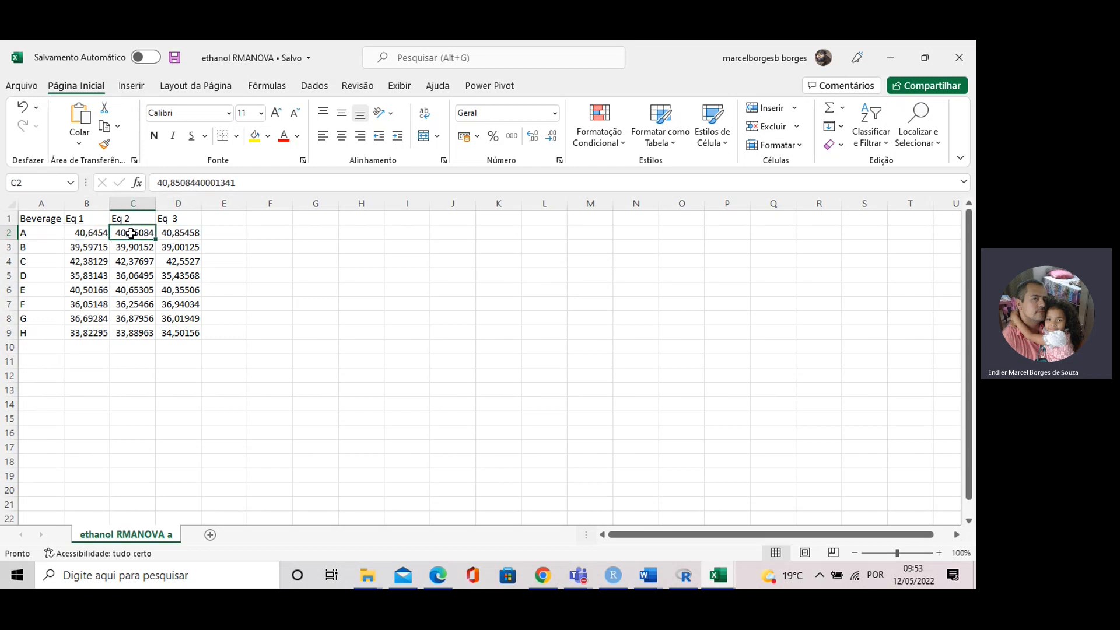
click(174, 237)
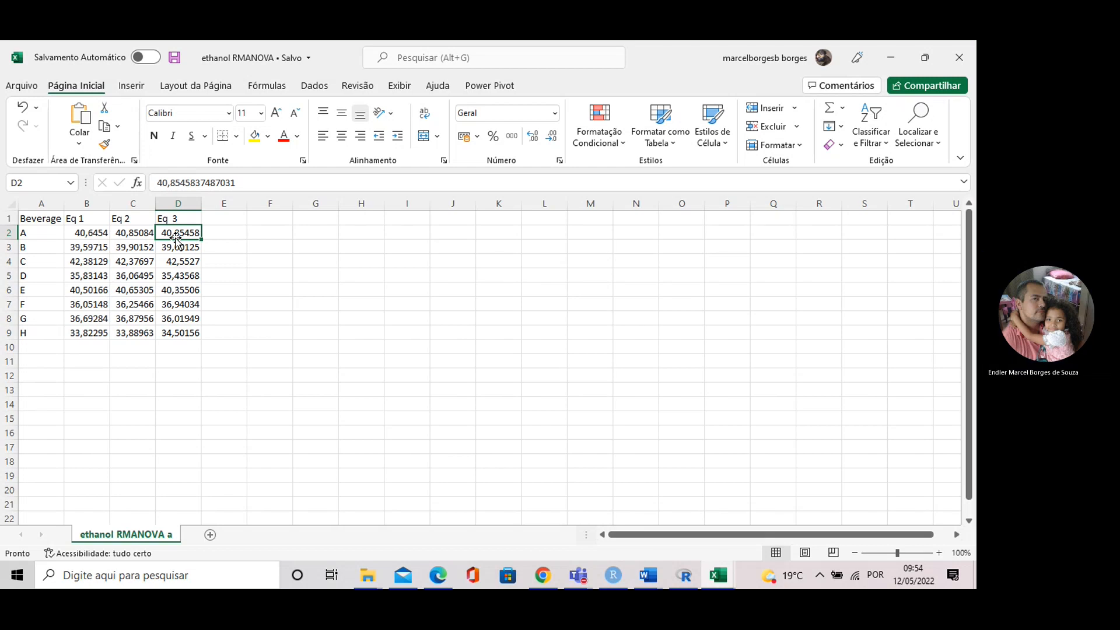
click(76, 234)
click(121, 233)
click(103, 236)
click(138, 232)
click(172, 232)
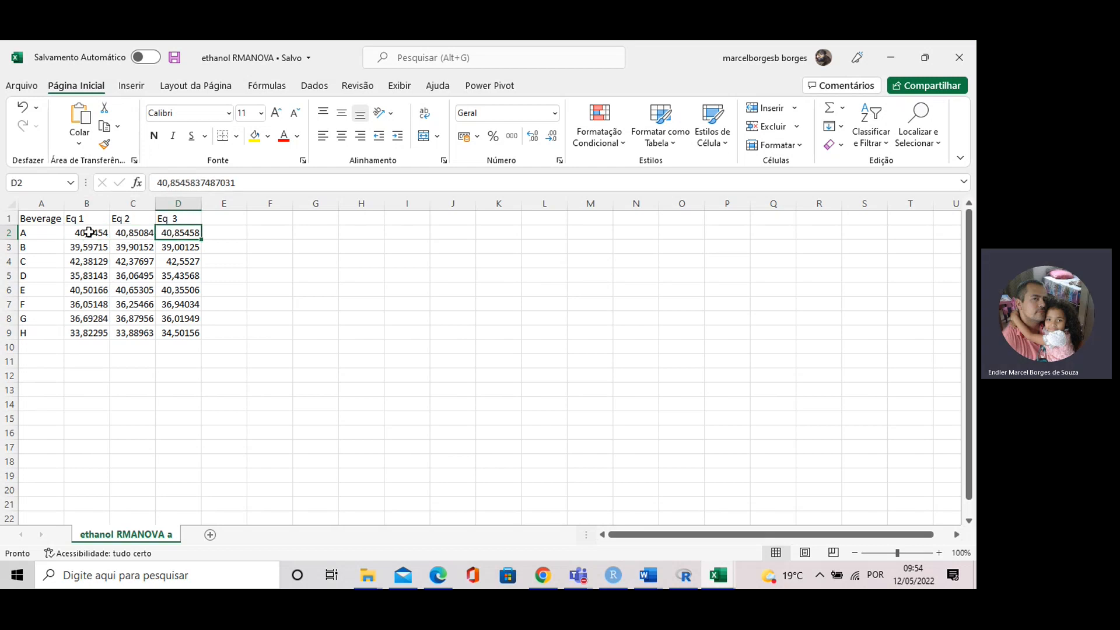
click(42, 231)
click(101, 231)
click(140, 232)
click(173, 231)
click(92, 218)
click(131, 218)
click(170, 219)
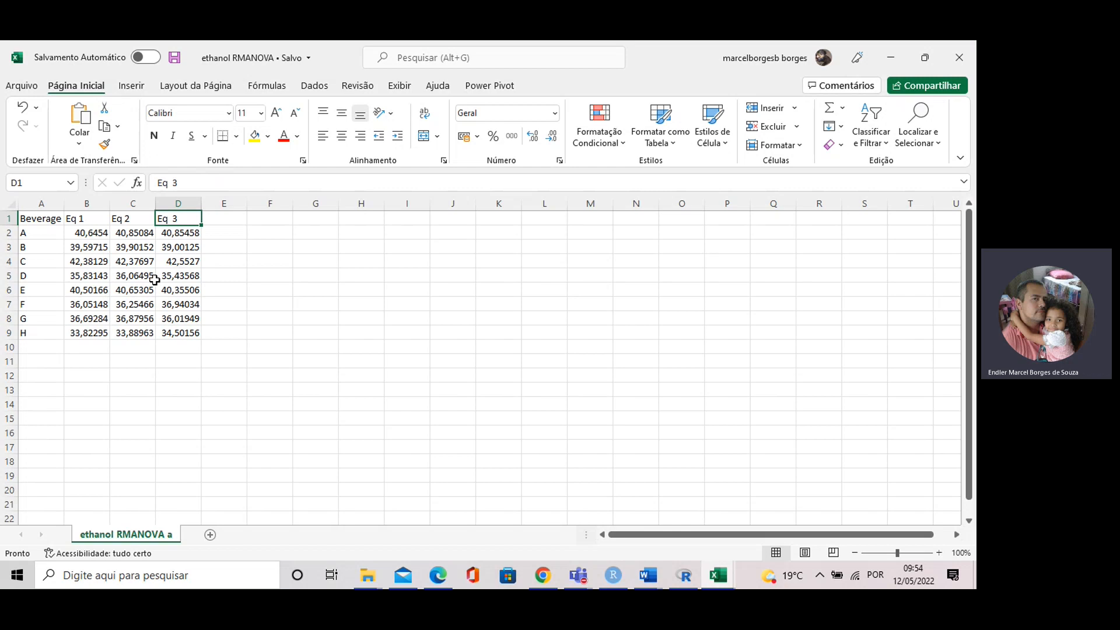
click(149, 334)
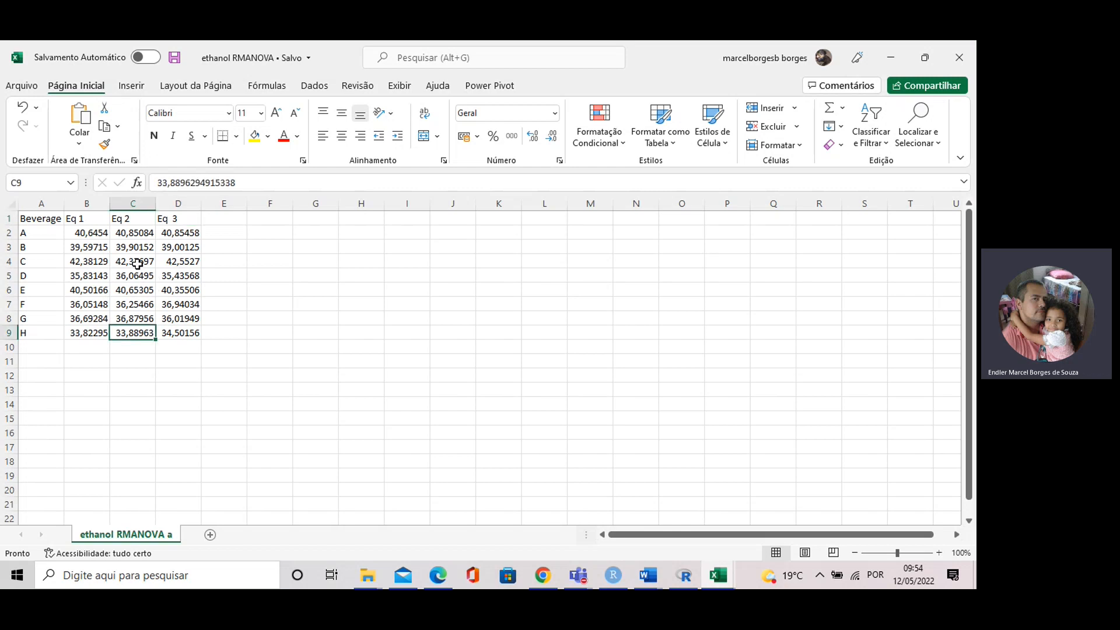
click(88, 235)
click(122, 236)
click(170, 233)
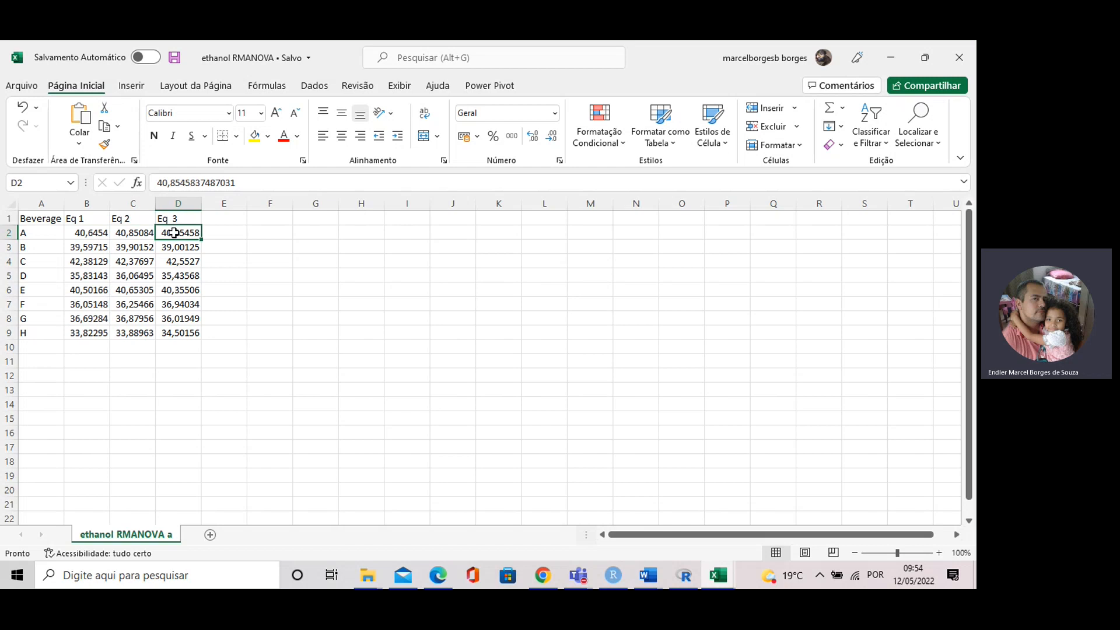
click(93, 234)
click(129, 235)
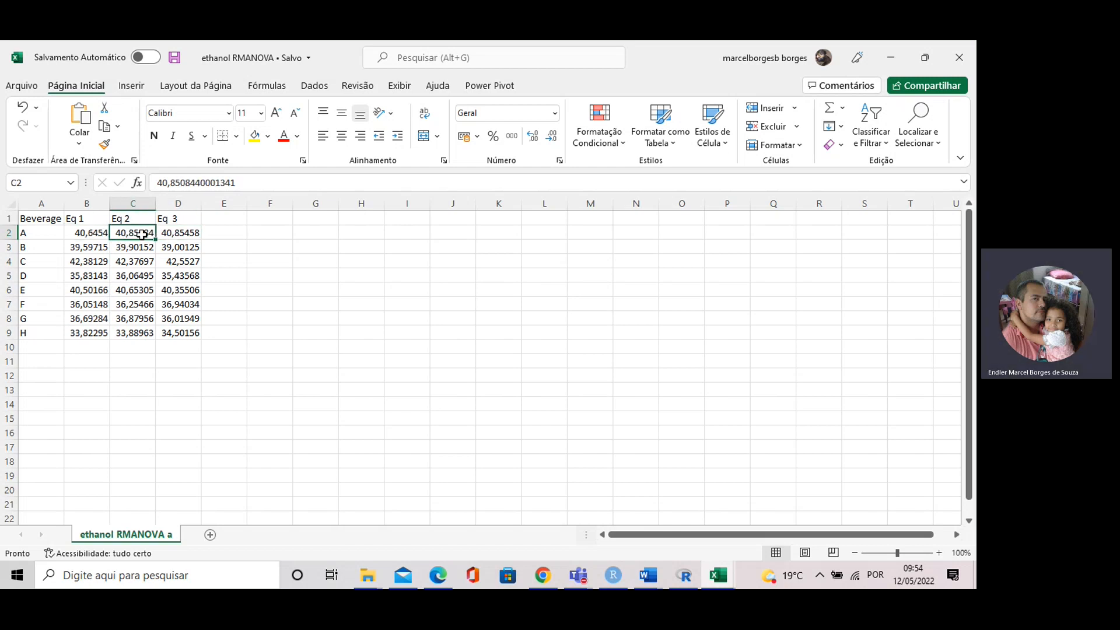
click(169, 233)
click(85, 234)
click(142, 234)
click(81, 233)
click(143, 235)
click(172, 235)
click(92, 235)
click(128, 236)
click(187, 234)
click(87, 233)
click(136, 235)
click(181, 234)
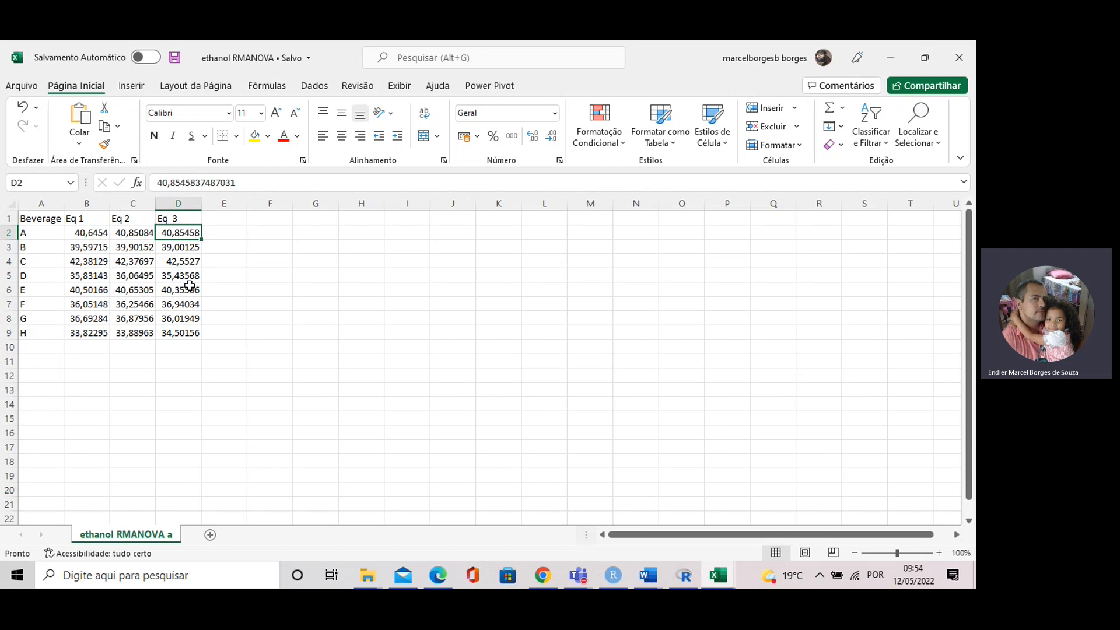
click(39, 222)
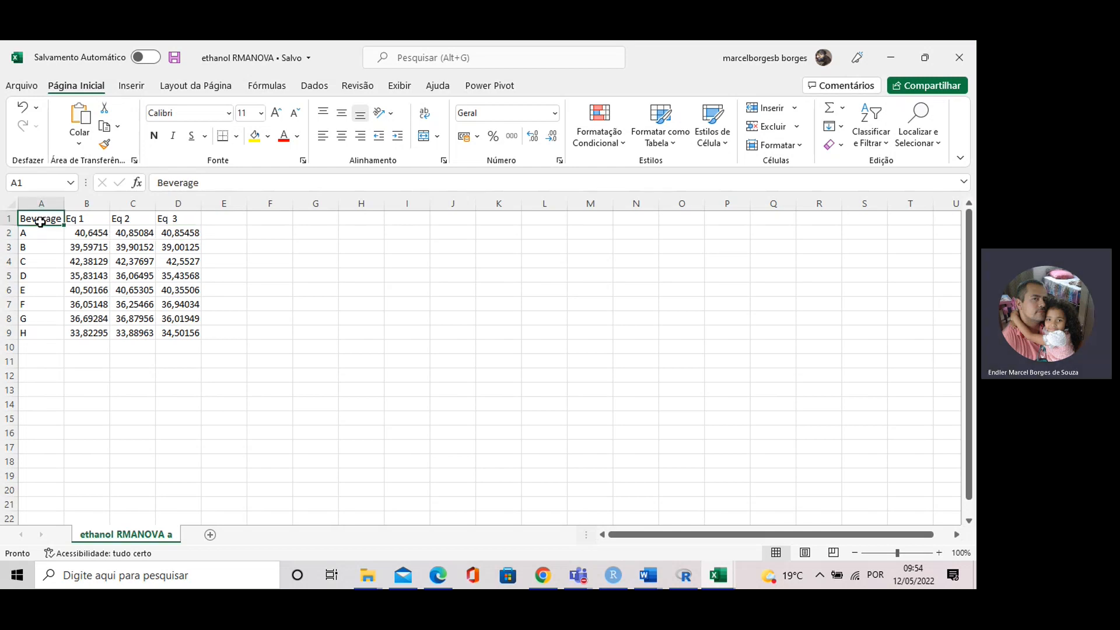
key(ctrl+c)
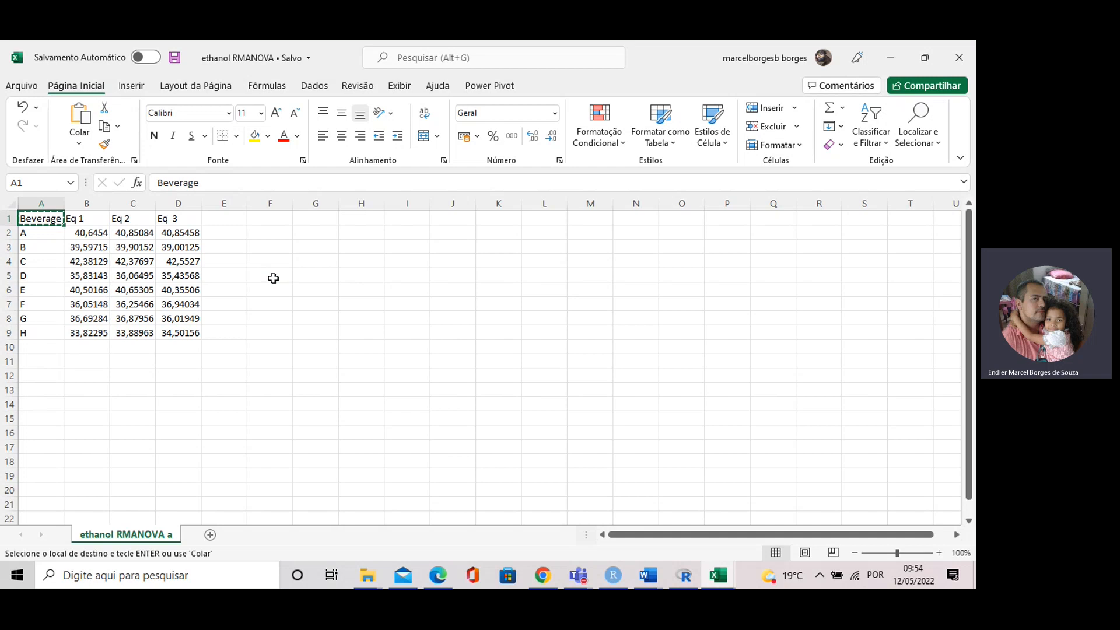
click(272, 287)
click(254, 262)
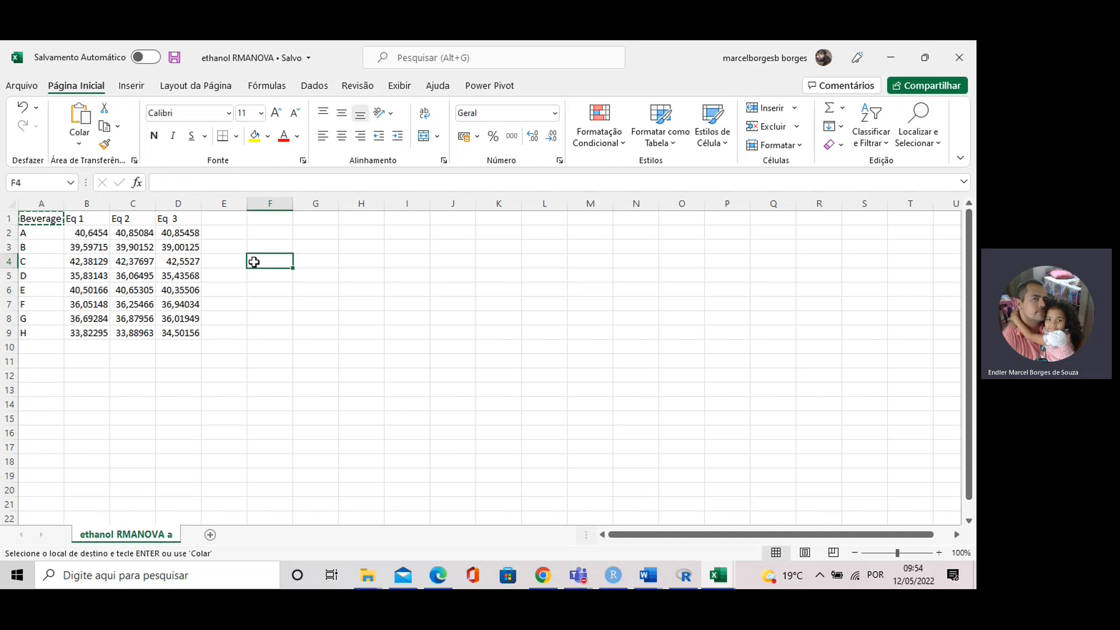
click(281, 232)
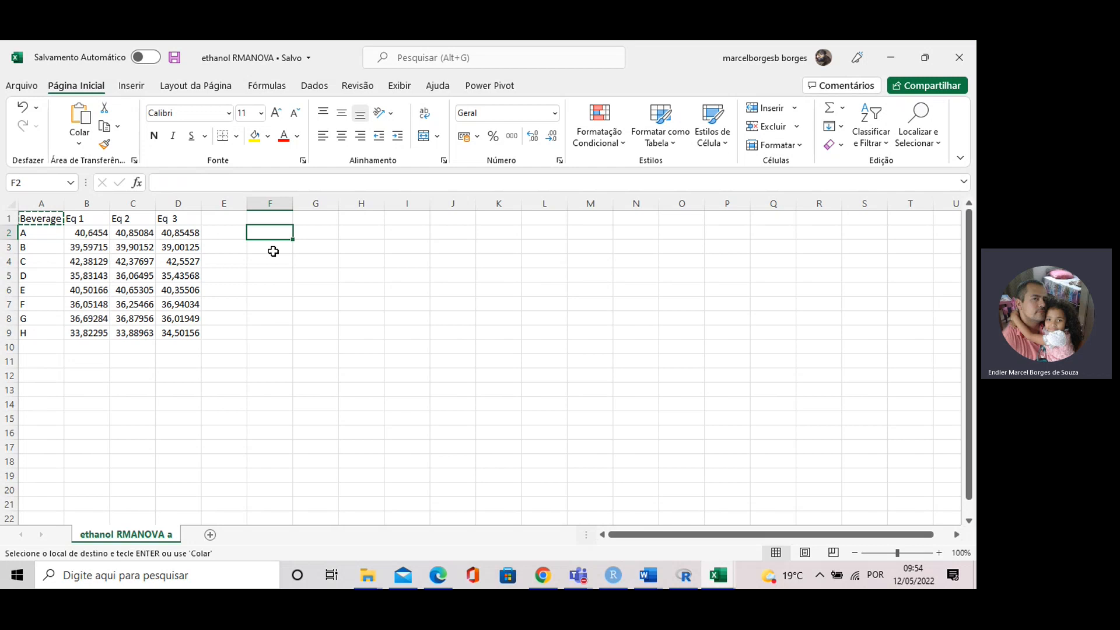
click(270, 270)
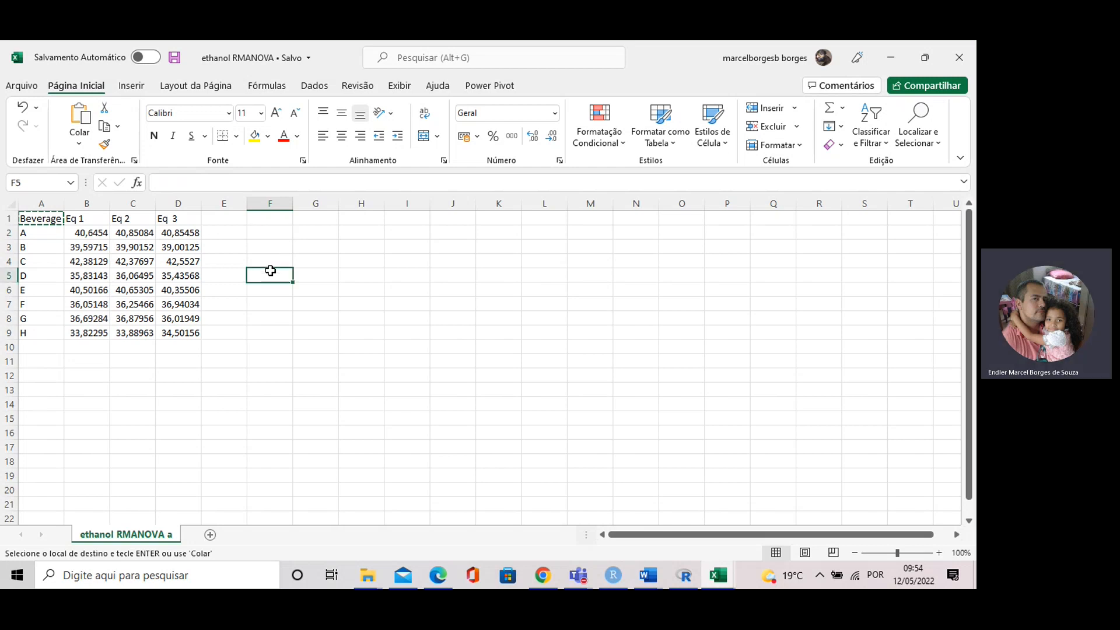
Step: Review the values of beverages A and B across the three equation columns
click(231, 236)
click(107, 232)
click(120, 233)
click(170, 233)
click(94, 247)
click(126, 247)
click(174, 247)
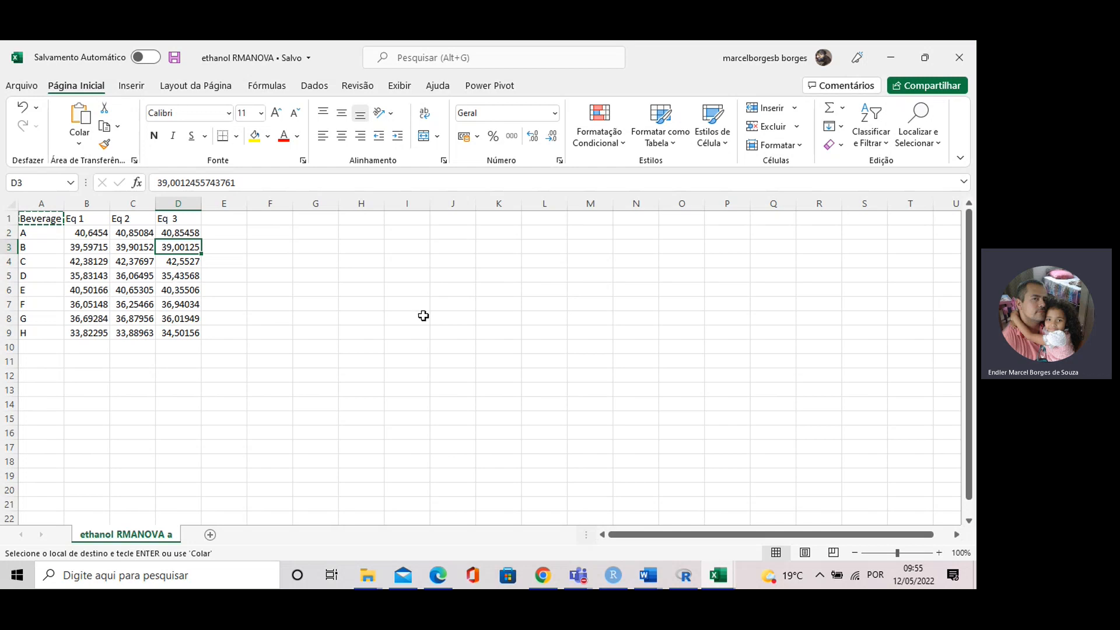
Step: Switch to R Commander and import the ethanol RMANOVA Excel file as Dataset, overwriting the existing data set
click(685, 575)
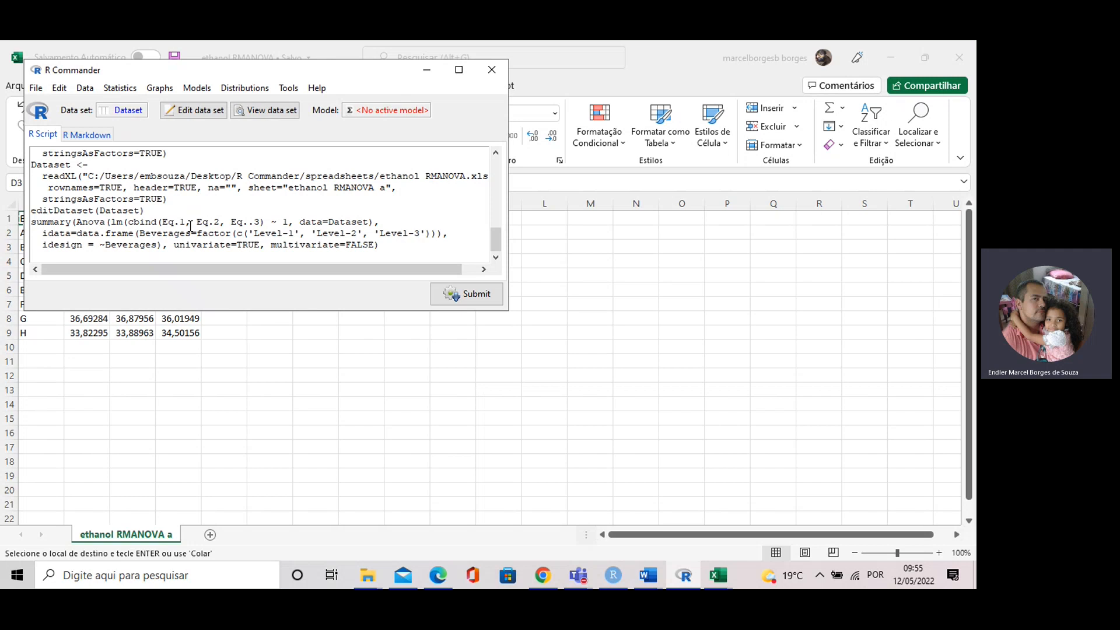
click(85, 87)
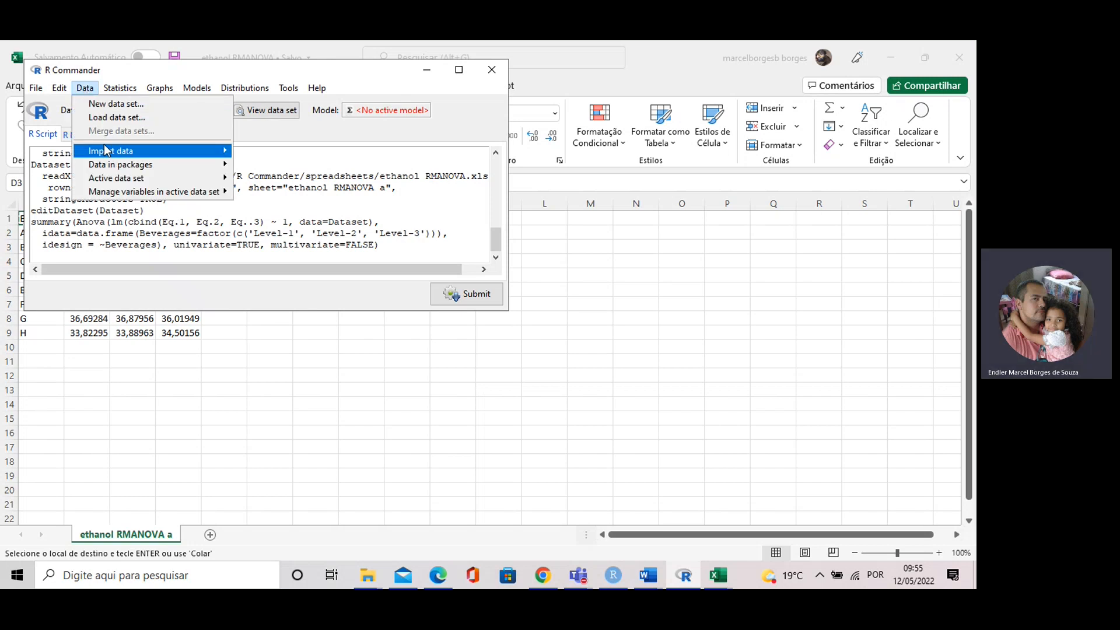
mouse_move(109, 151)
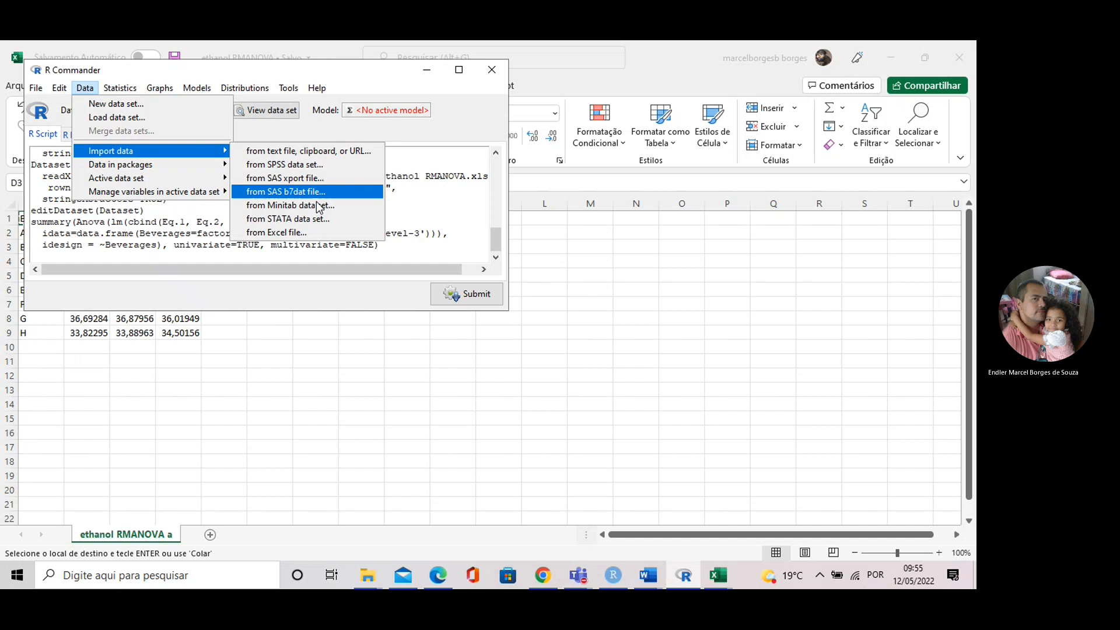
click(294, 232)
click(51, 170)
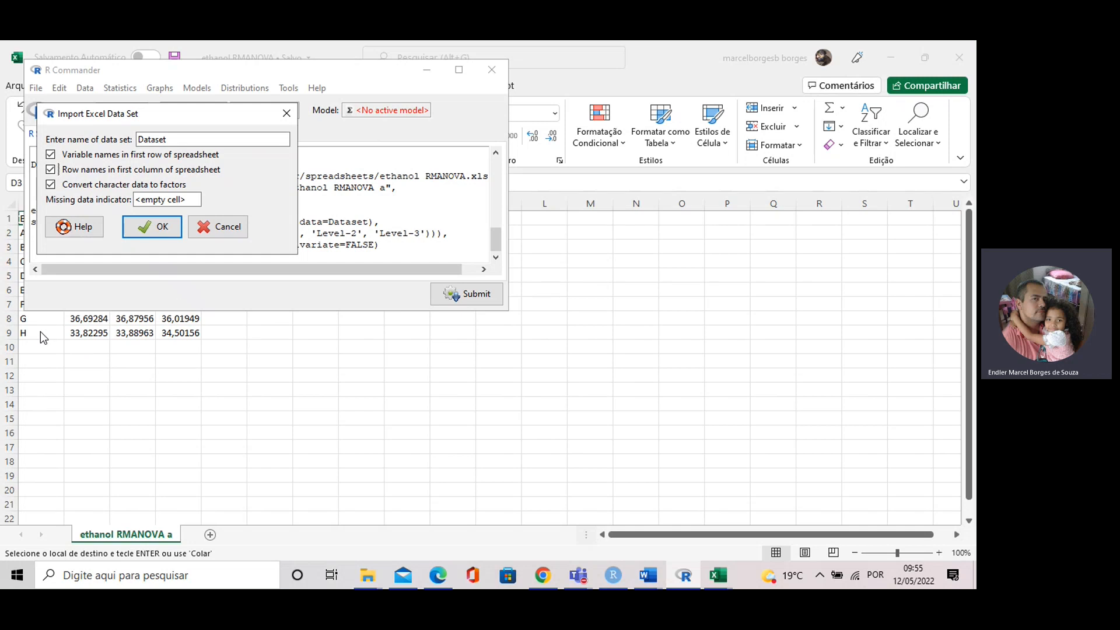
click(155, 226)
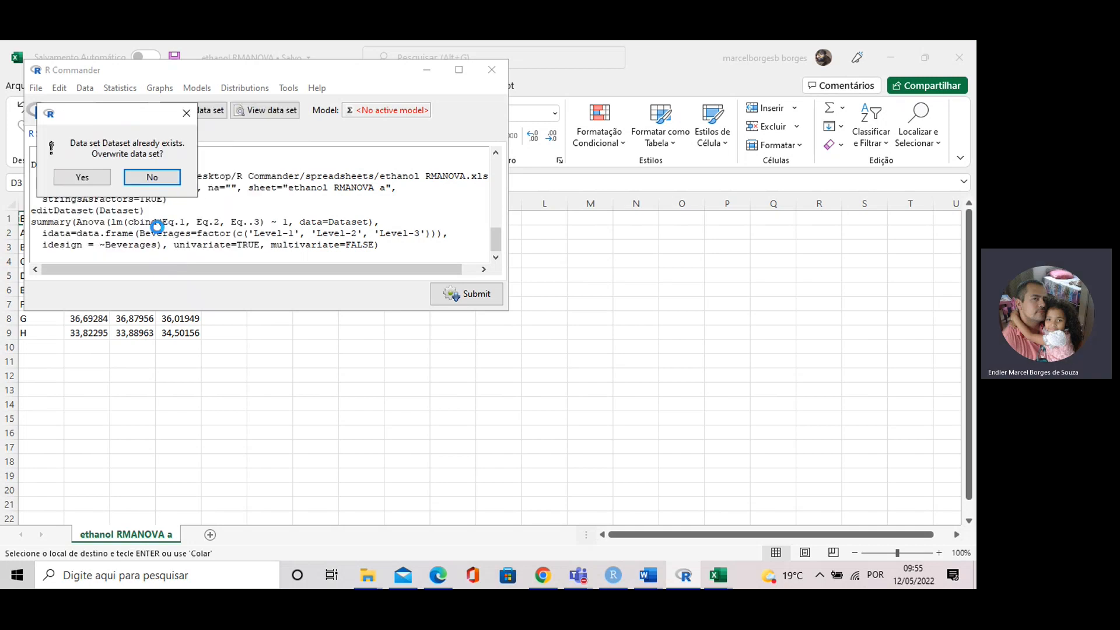
click(82, 177)
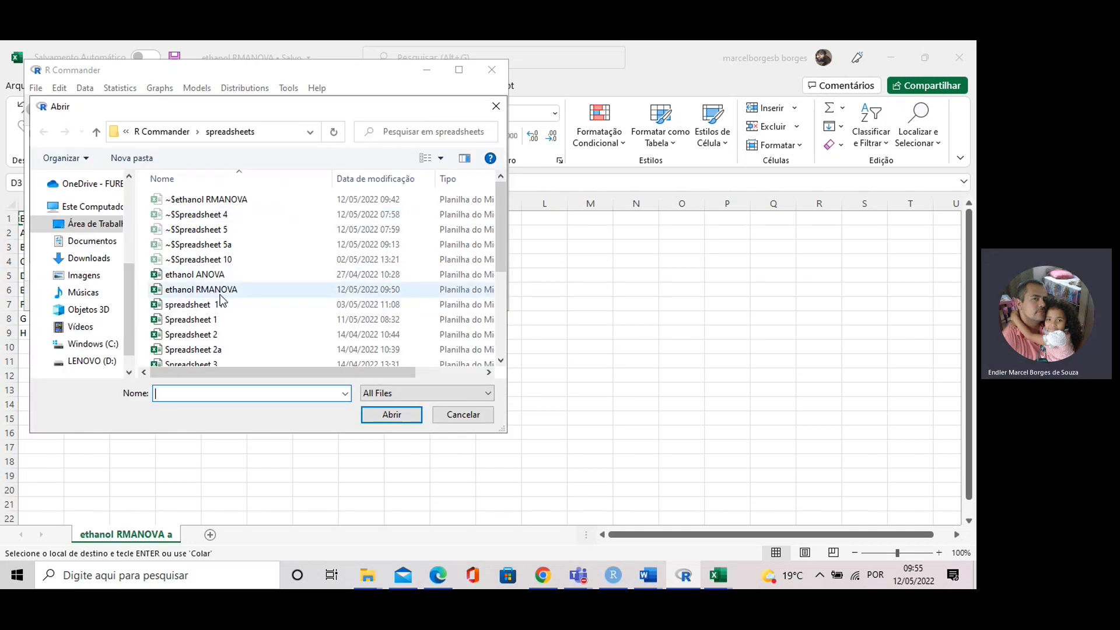
click(221, 293)
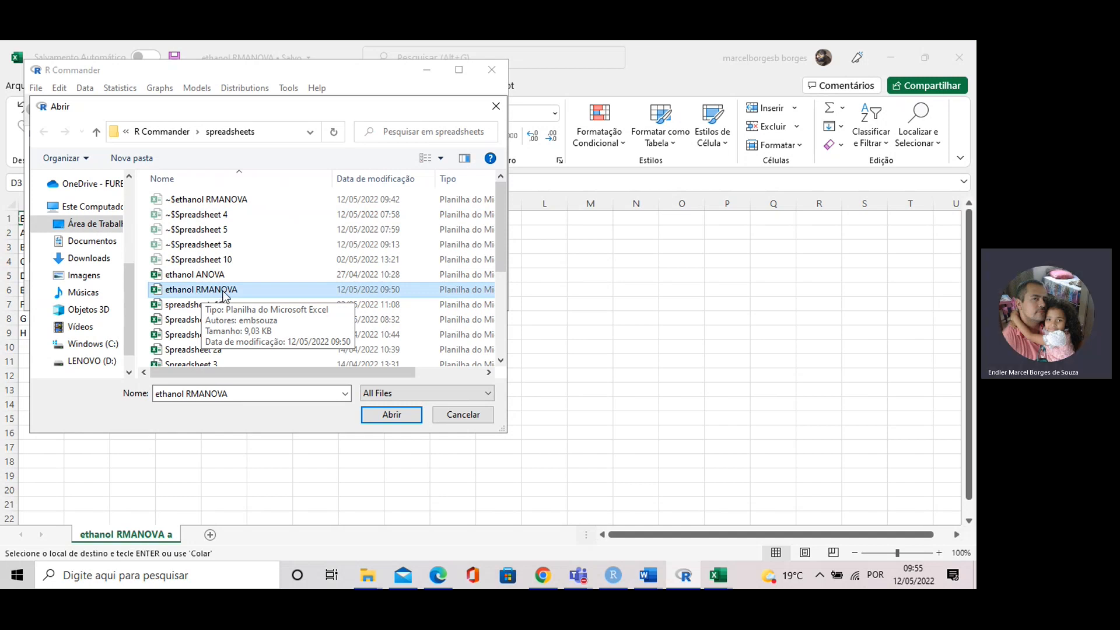
click(391, 414)
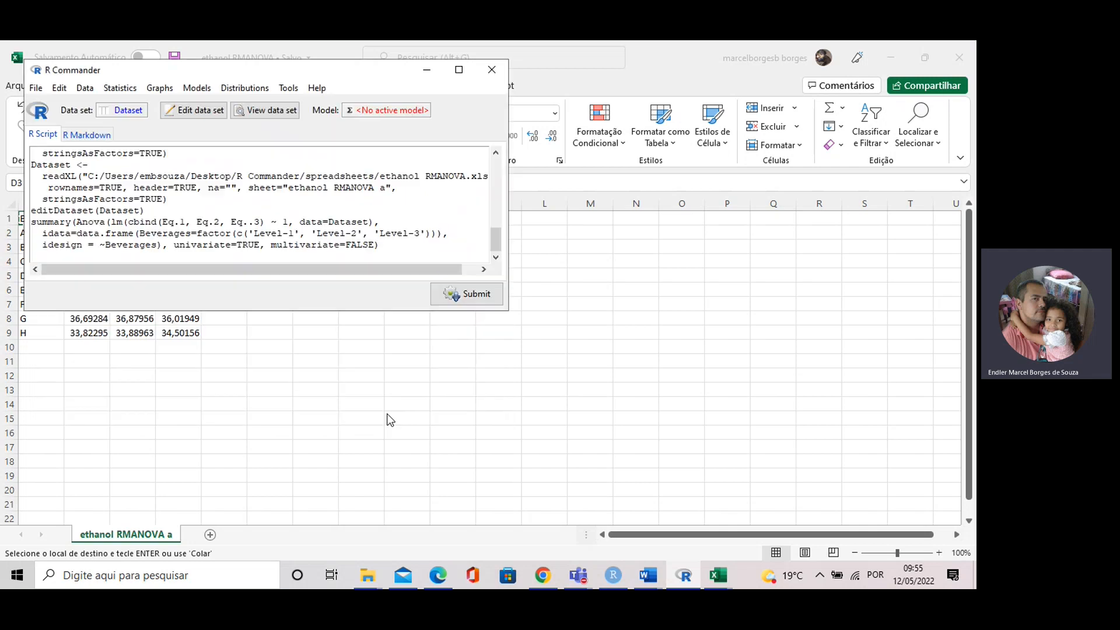
Step: Open the imported Dataset in the data editor to check its values, then close it
click(202, 110)
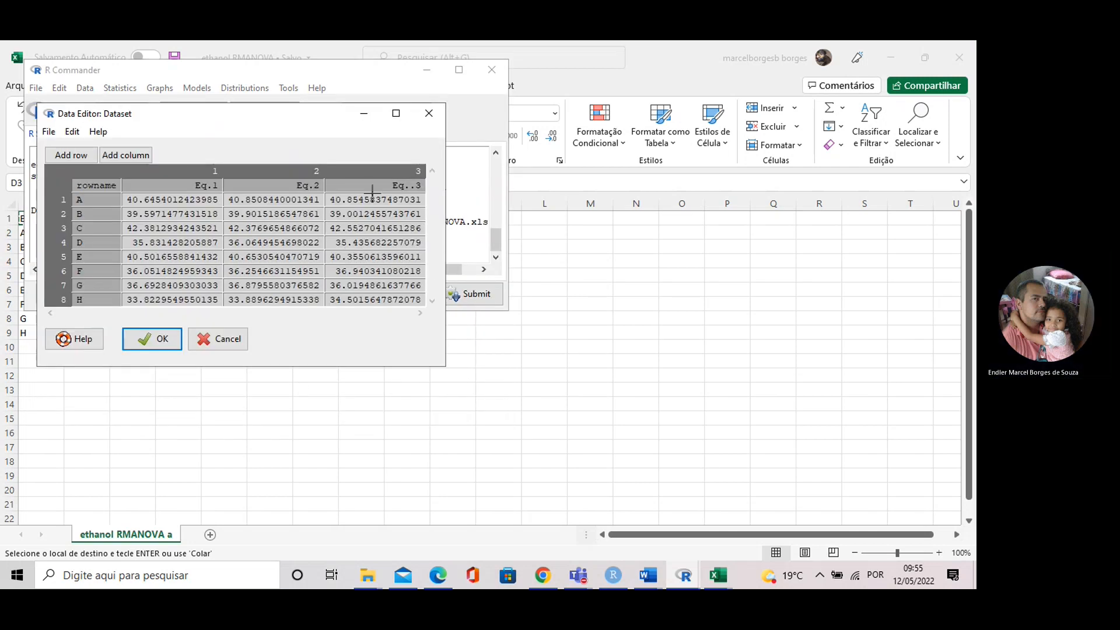
click(428, 114)
click(153, 175)
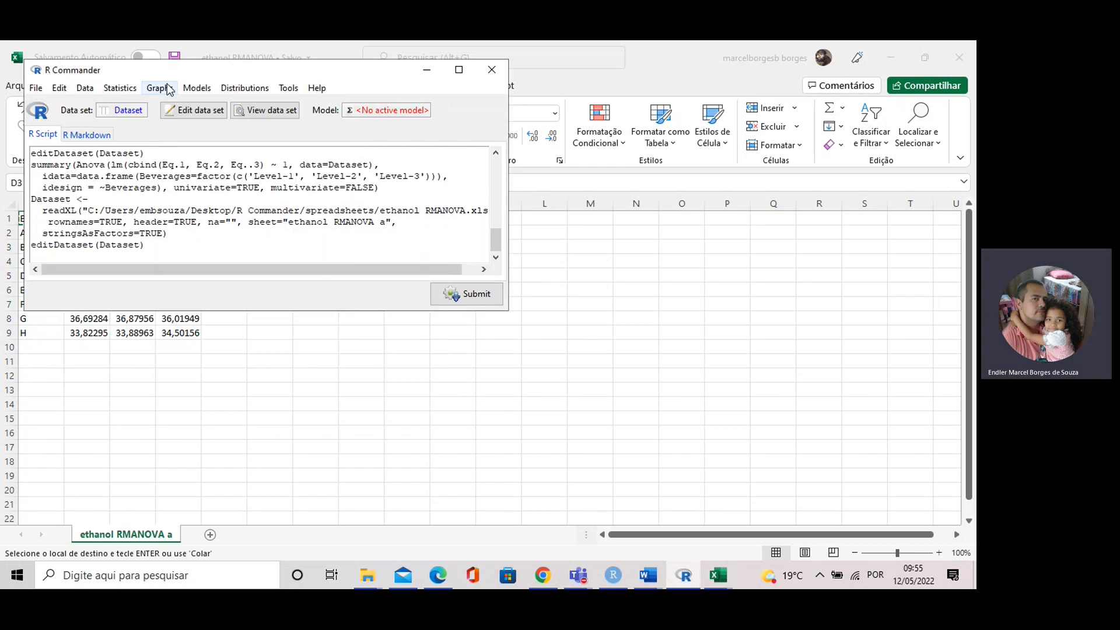
Step: Open the one-factor repeated-measures ANOVA dialog and assign Eq.1, Eq.2 and Eq..3 as the three within-subjects levels
click(122, 89)
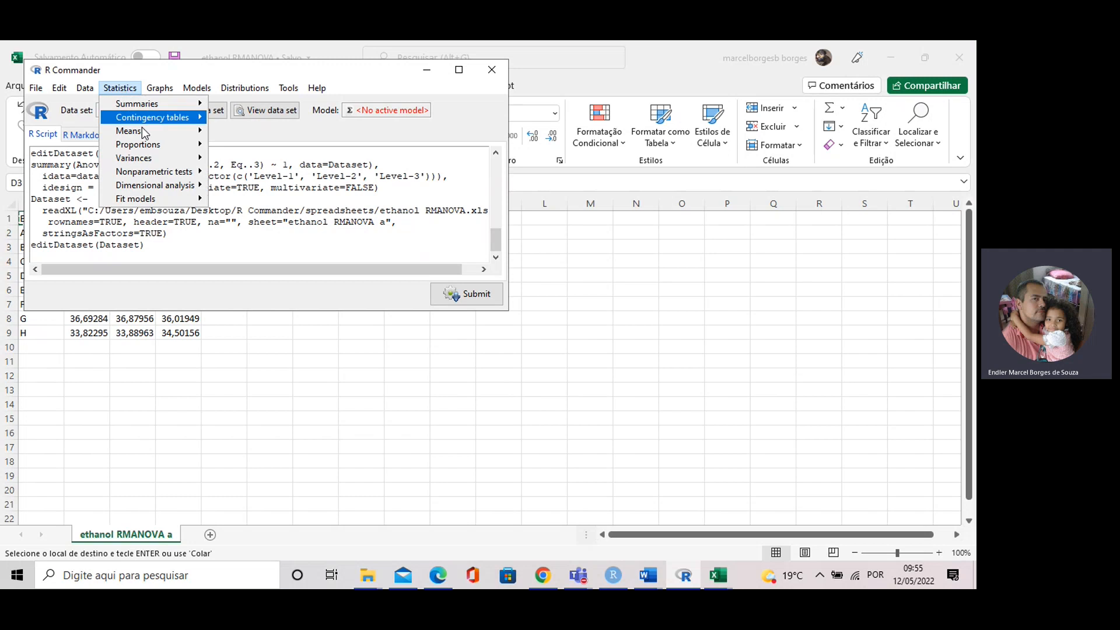
mouse_move(144, 133)
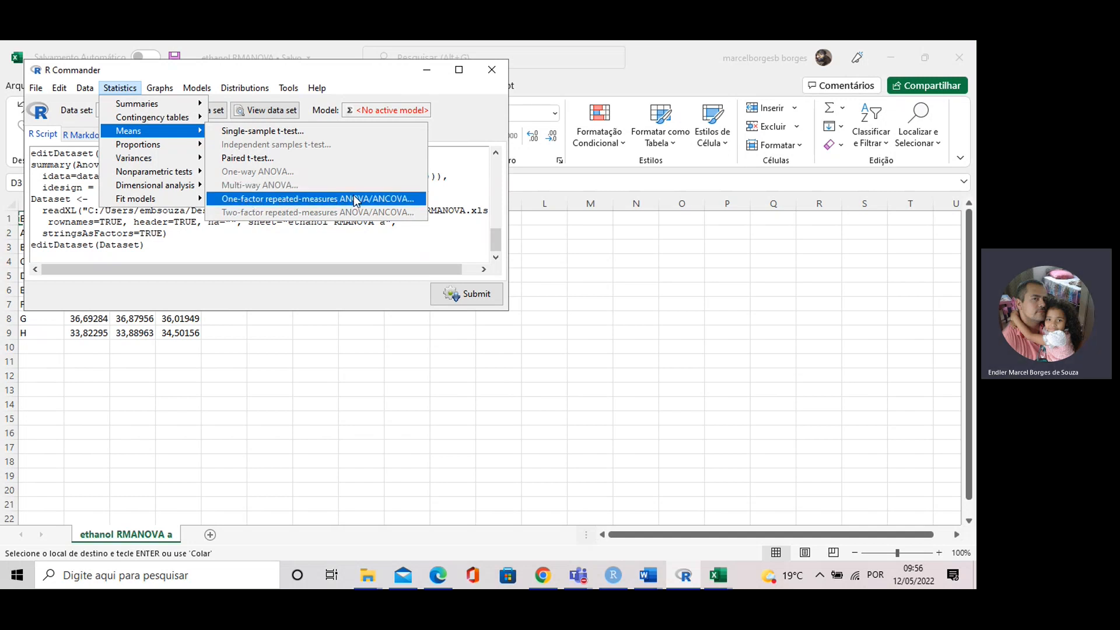
click(345, 201)
click(102, 220)
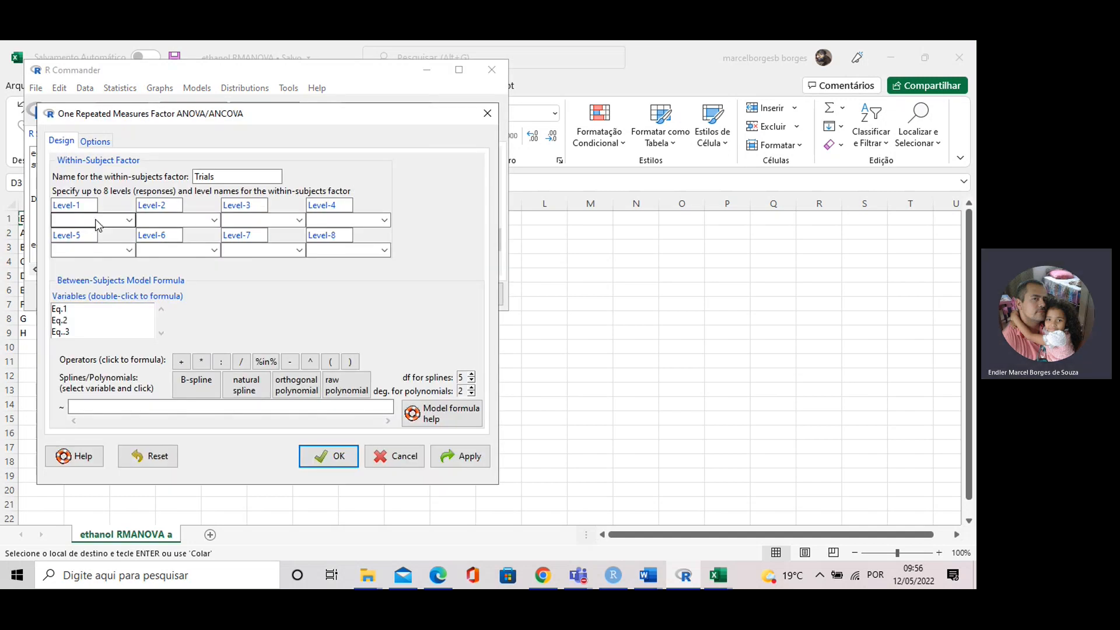
click(87, 244)
click(164, 220)
click(163, 258)
click(262, 220)
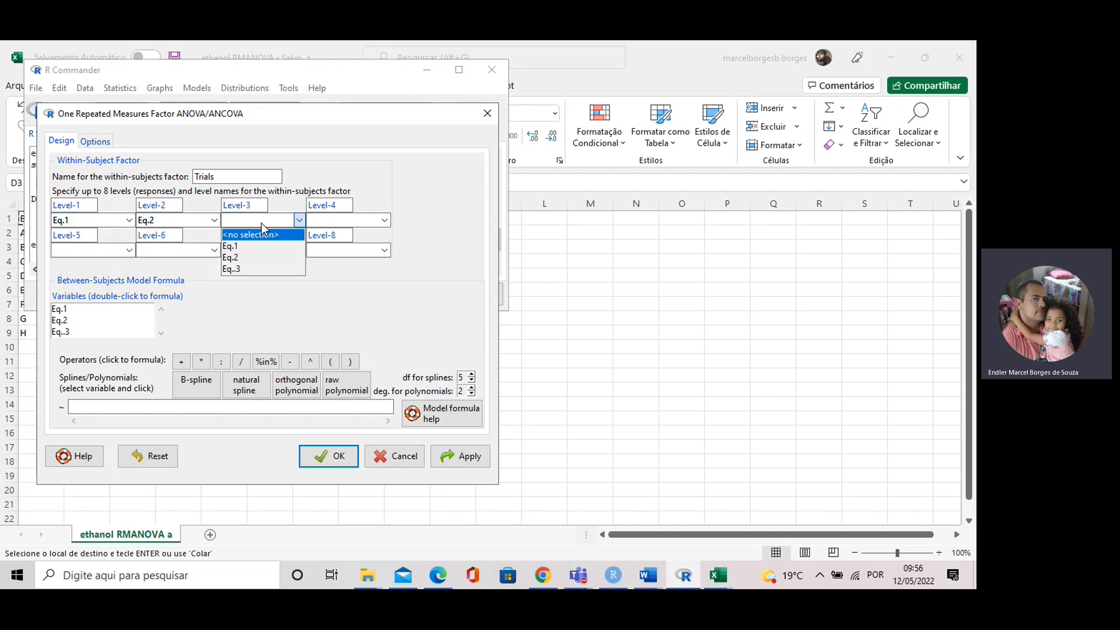
click(241, 269)
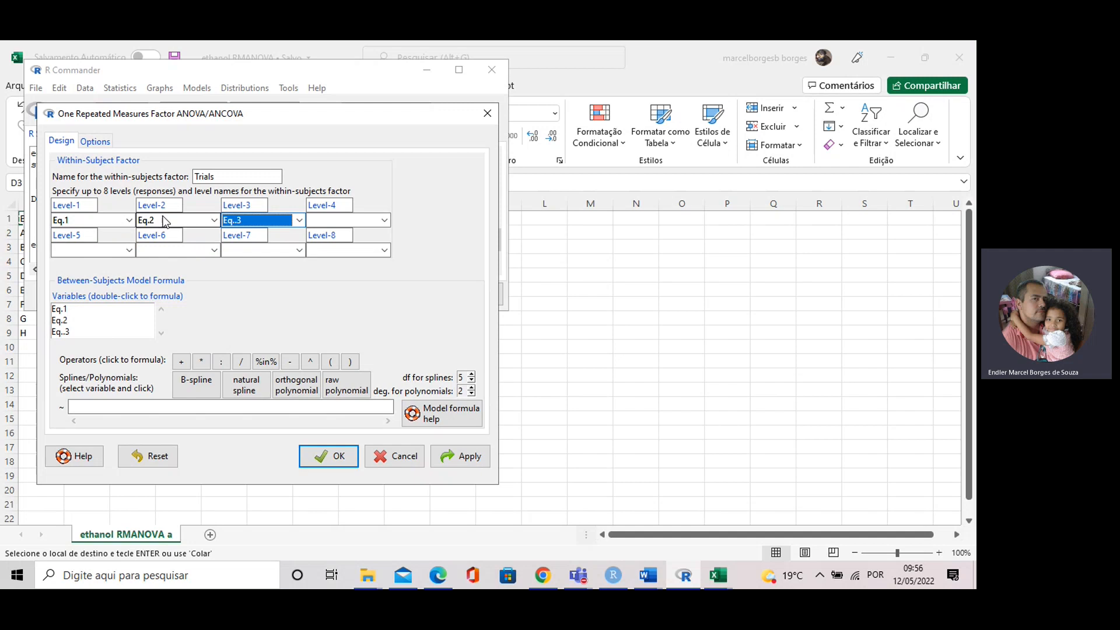
Step: Name the within-subjects factor Beverages and run the analysis
click(228, 177)
drag(228, 177, 195, 177)
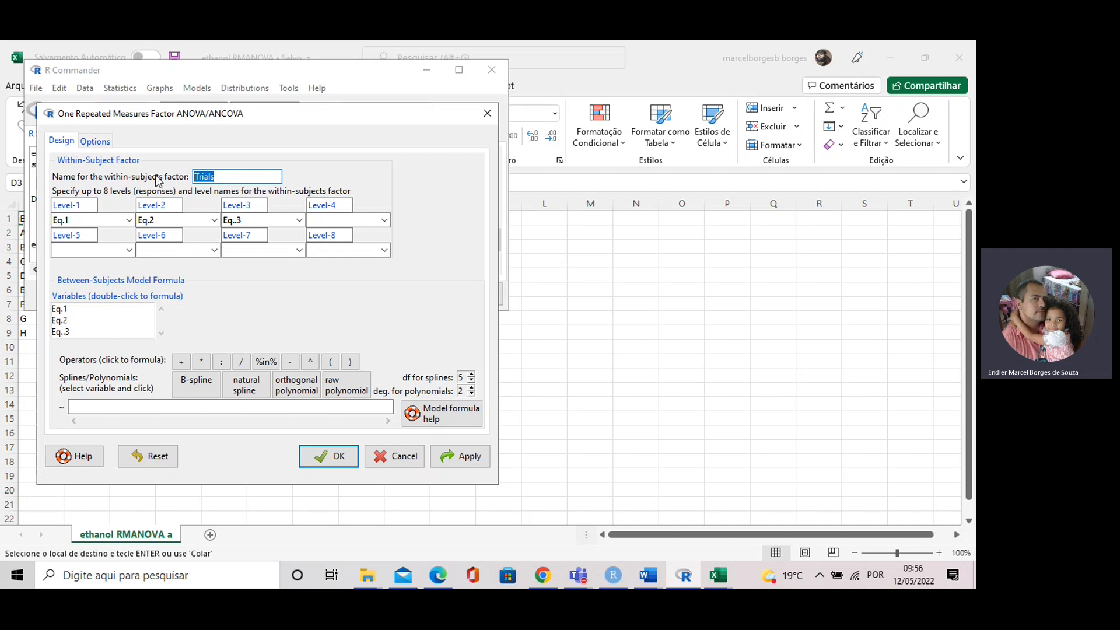
text(Seve)
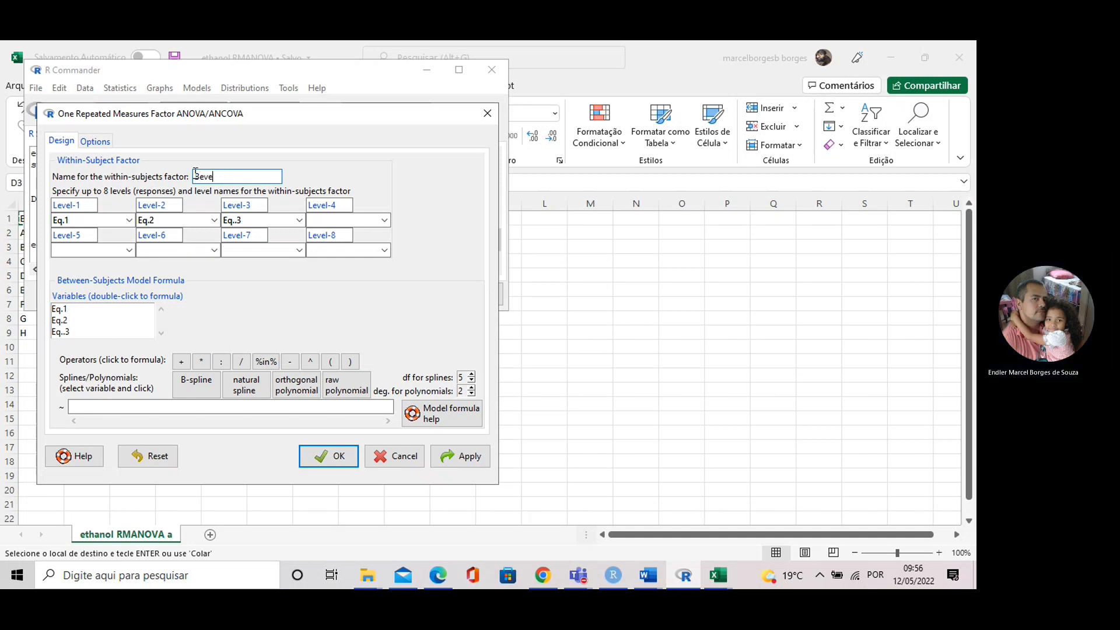
text(rages)
click(323, 460)
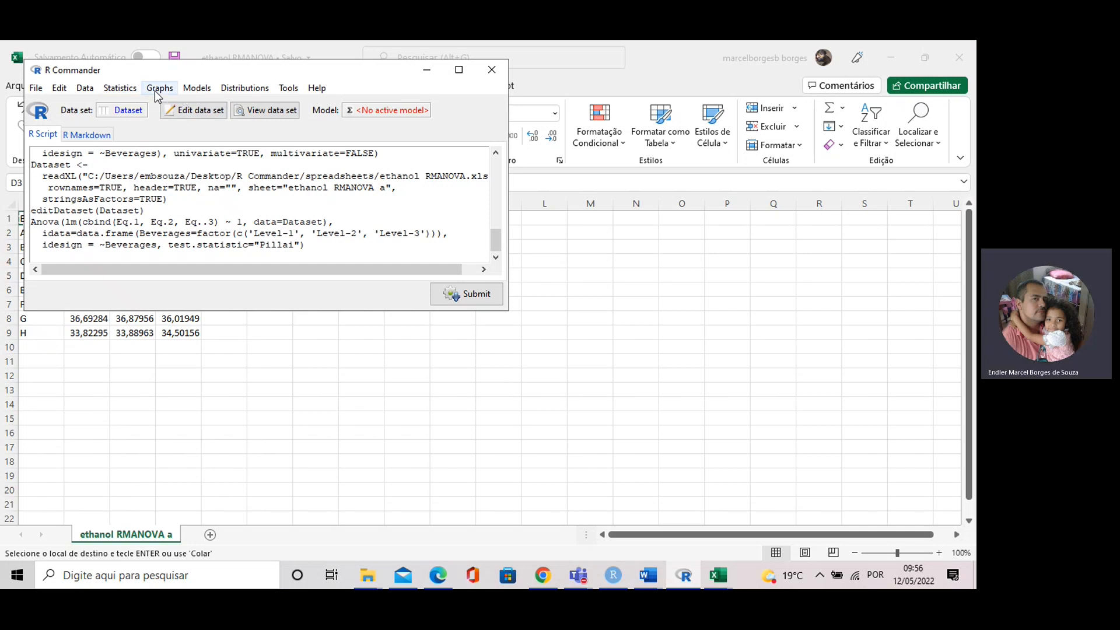
Step: Reopen the repeated-measures ANOVA dialog, choose univariate tests, and enable plotting and printing of means by factors before running
click(132, 91)
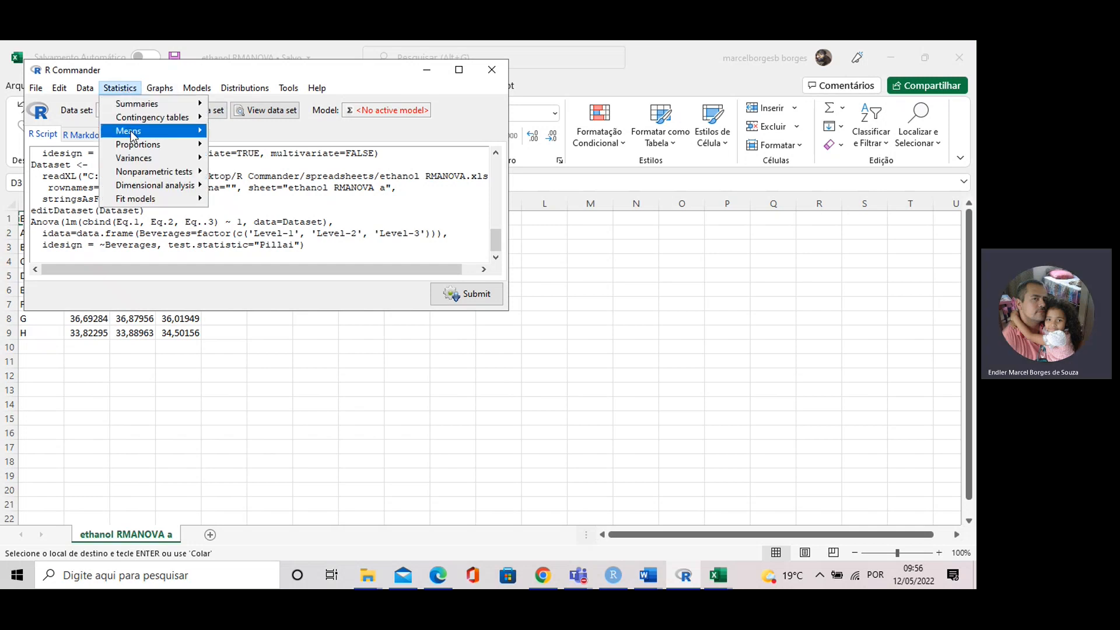
mouse_move(168, 135)
click(274, 201)
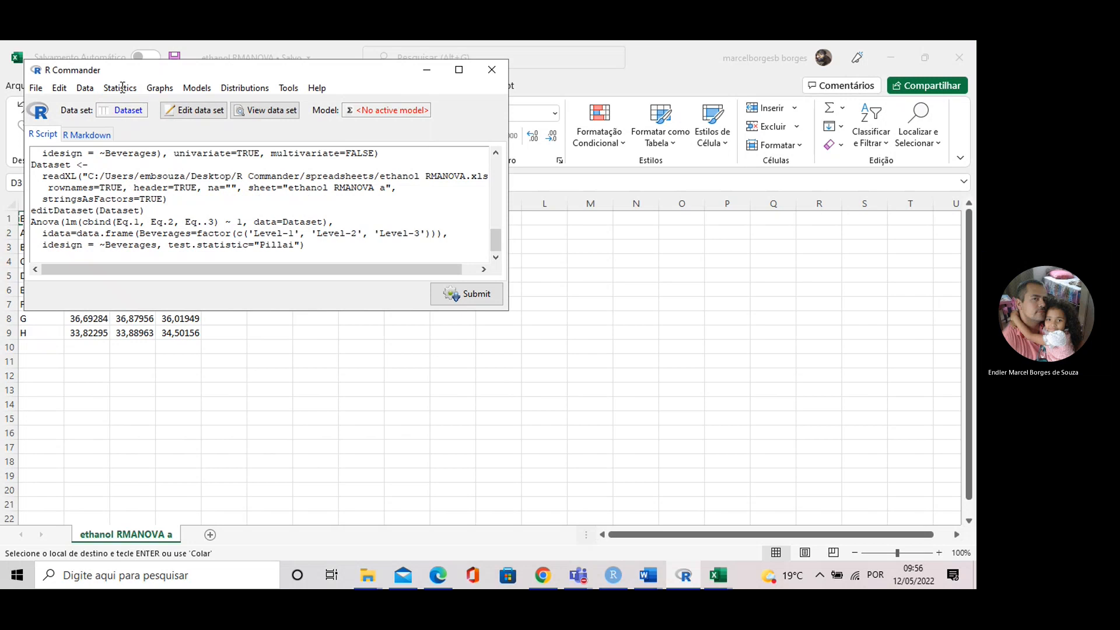
click(360, 354)
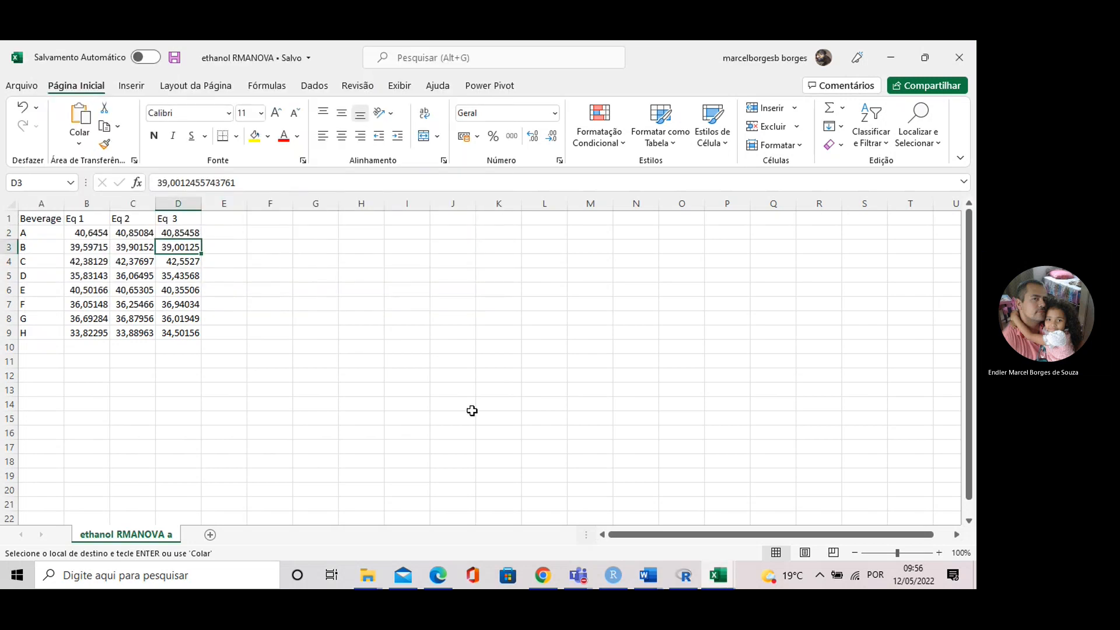
click(687, 576)
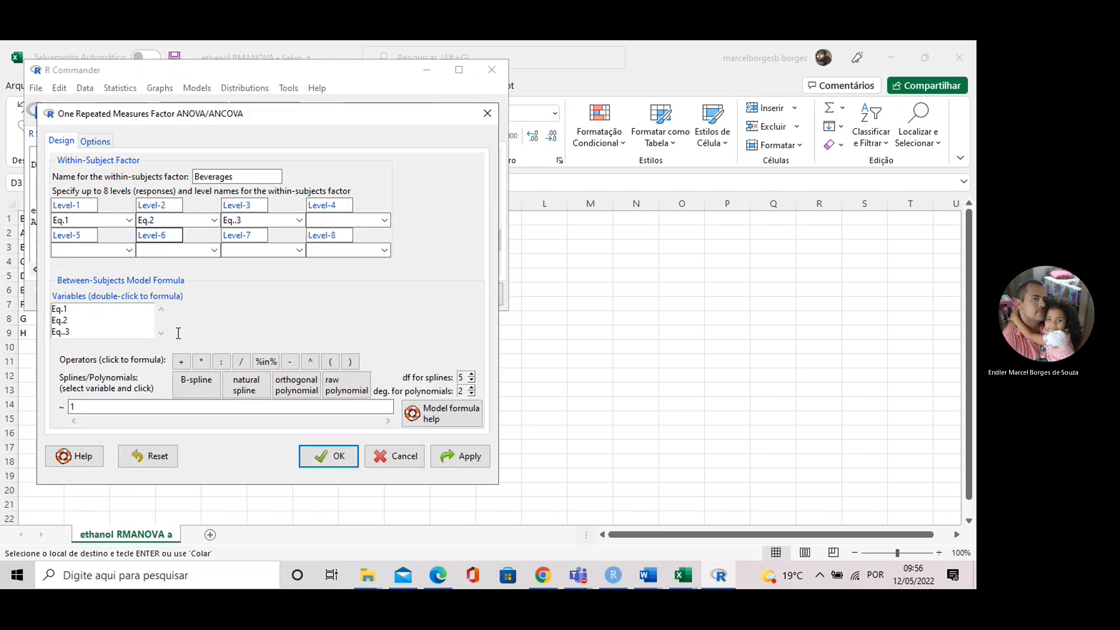
click(109, 142)
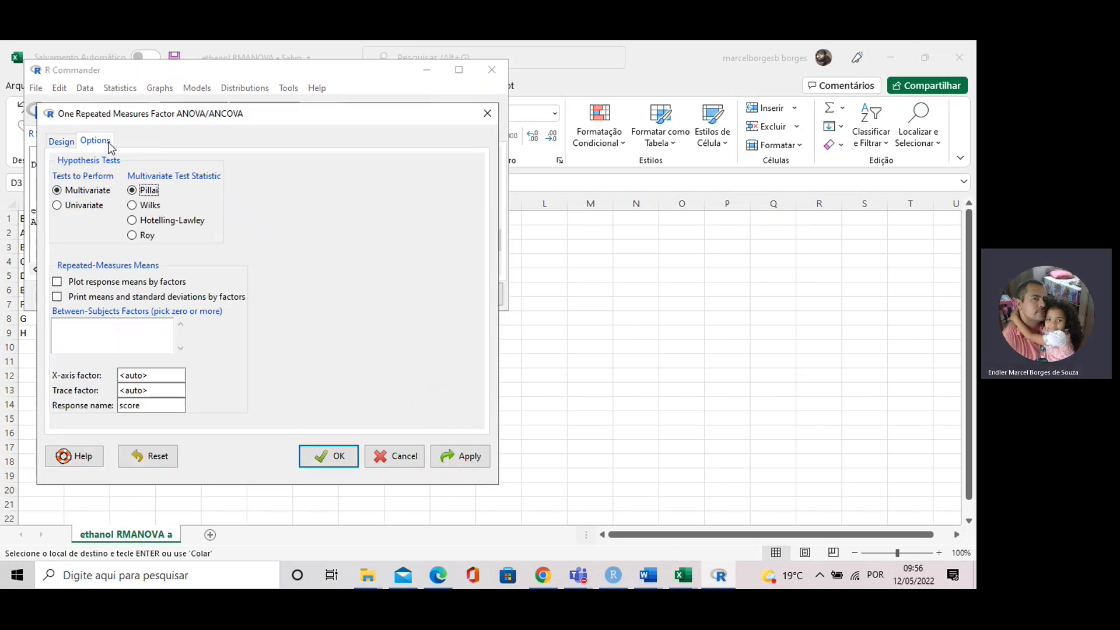
click(85, 206)
click(56, 282)
click(57, 296)
click(325, 460)
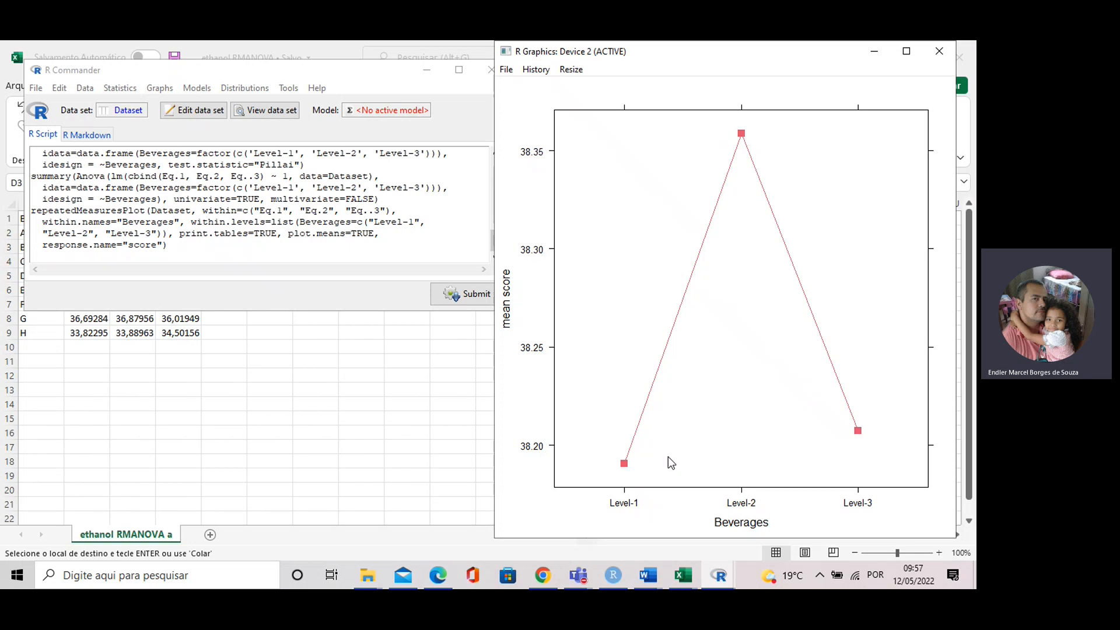
Step: Switch to RStudio and highlight the Beverages row of the univariate repeated-measures ANOVA table
click(623, 575)
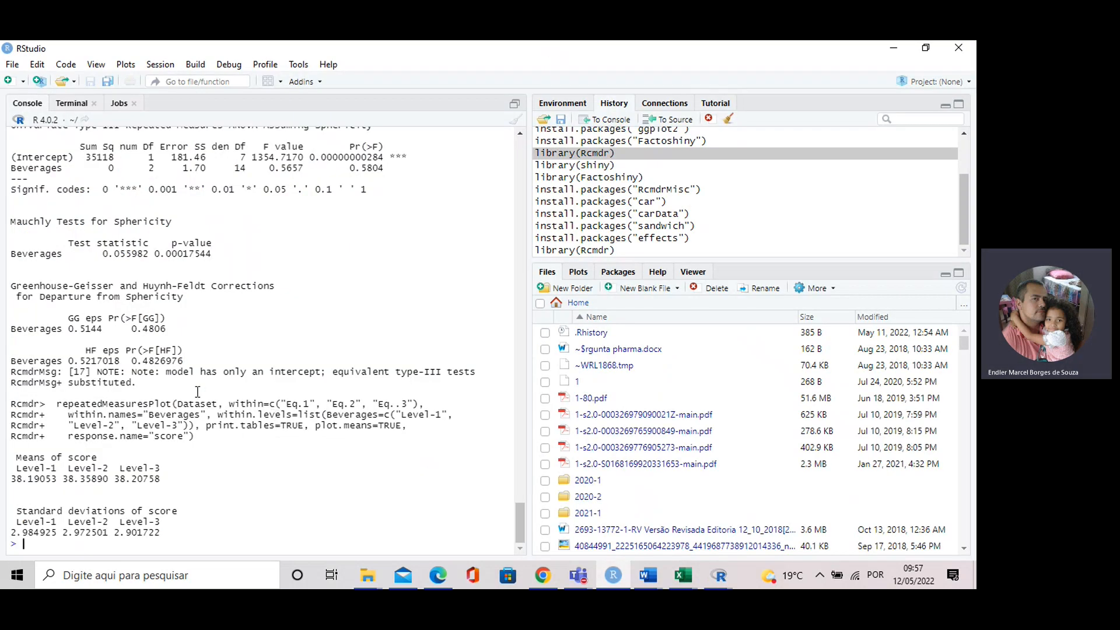
scroll(202, 382, up, 2)
scroll(246, 303, up, 3)
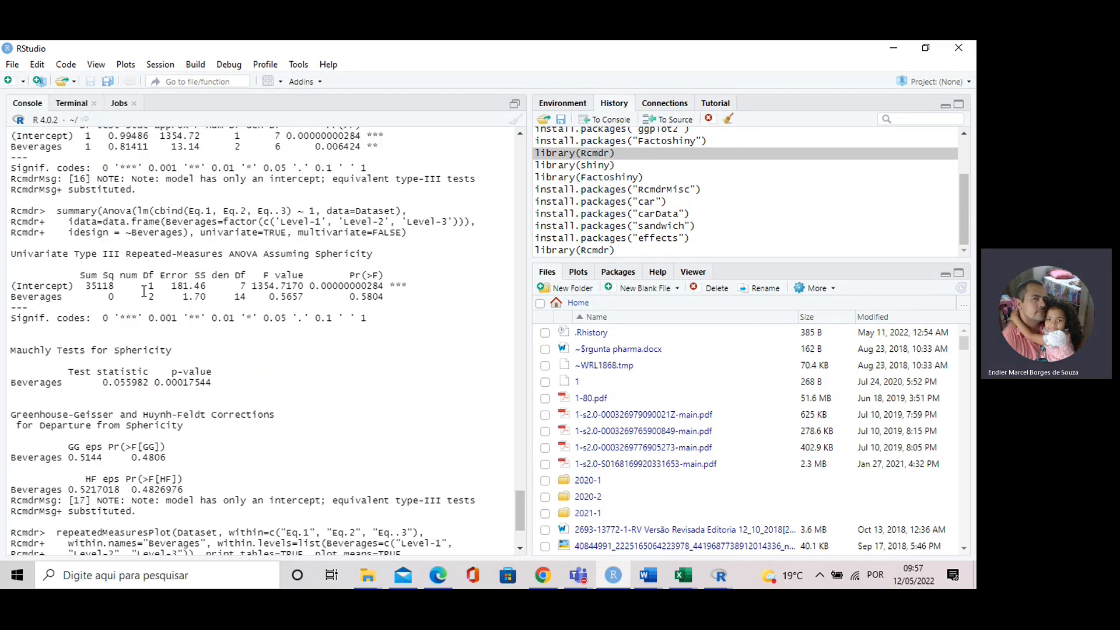
drag(23, 297, 388, 299)
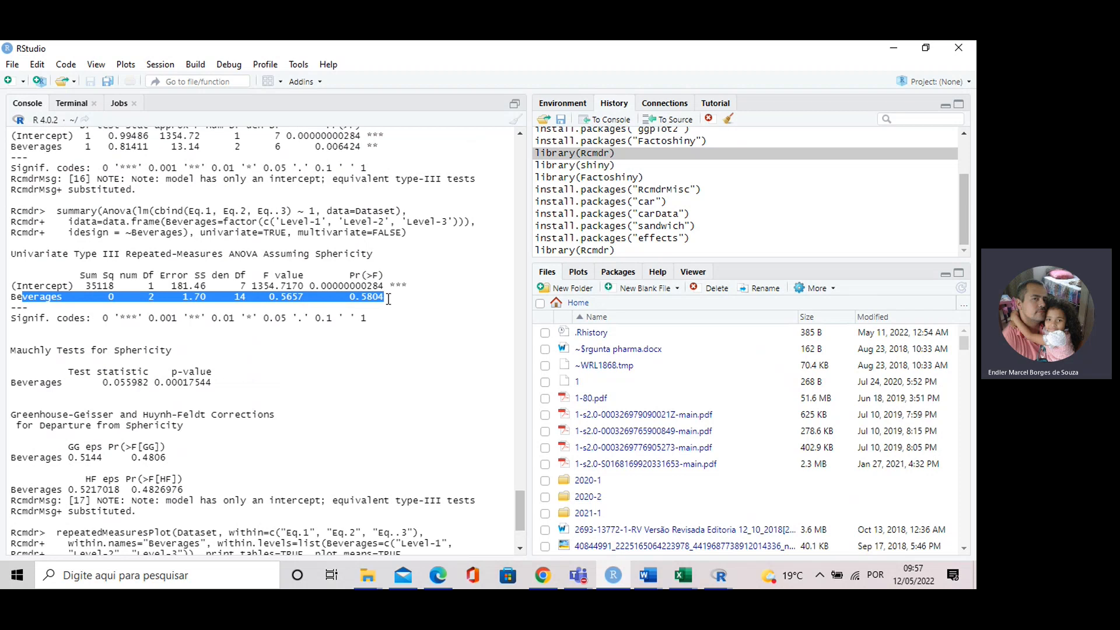
drag(10, 297, 387, 297)
Step: Highlight the Beverages result of the Mauchly test for sphericity
scroll(162, 340, down, 1)
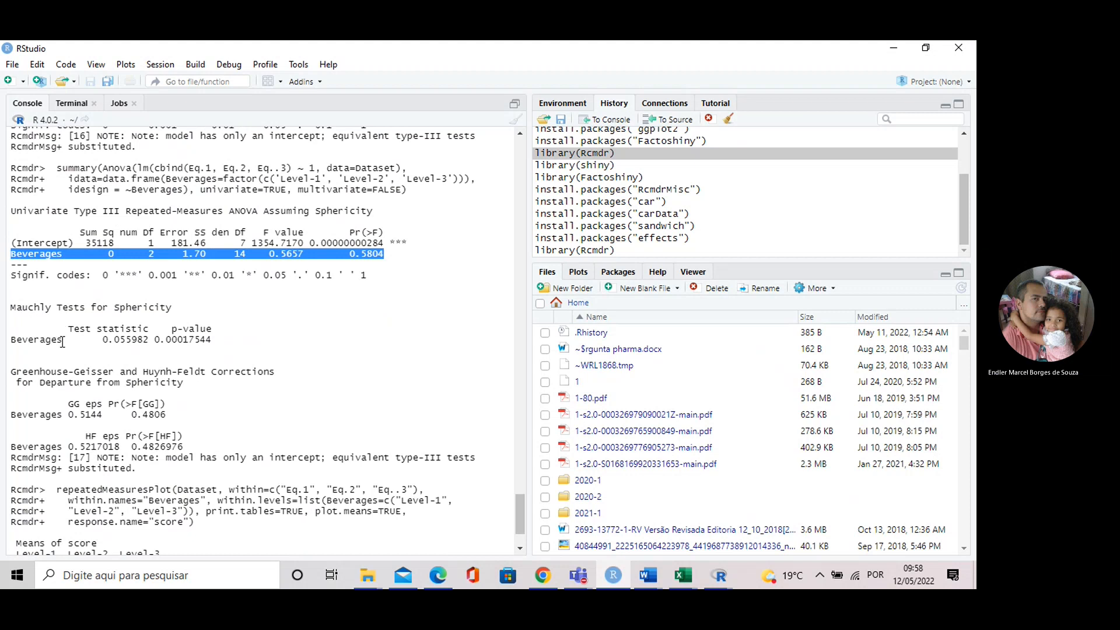
click(19, 338)
drag(19, 338, 219, 338)
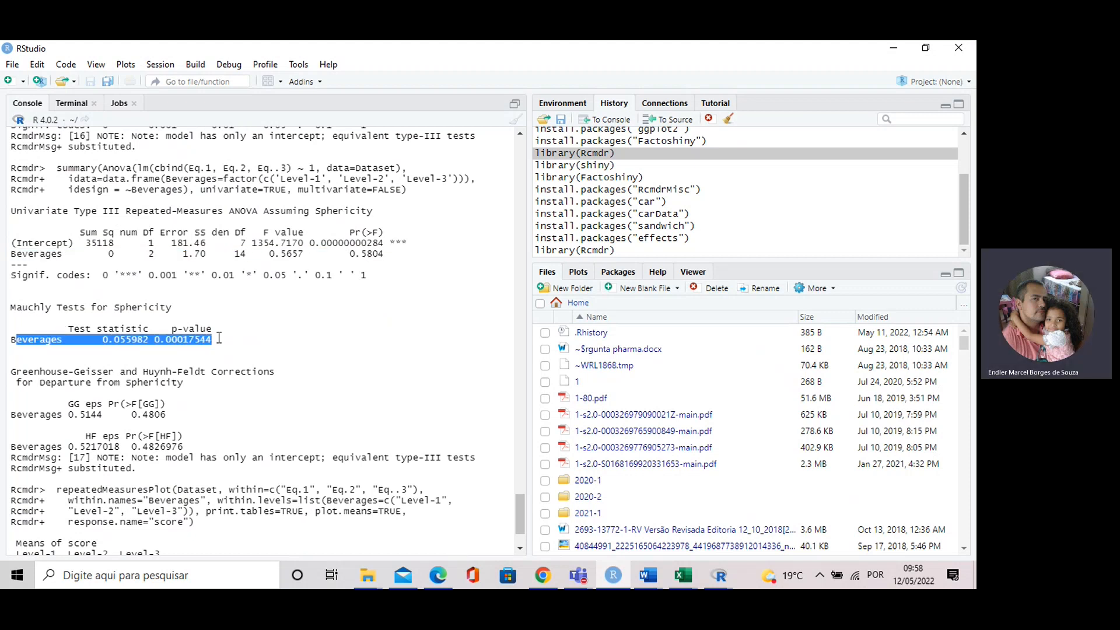
drag(53, 307, 174, 308)
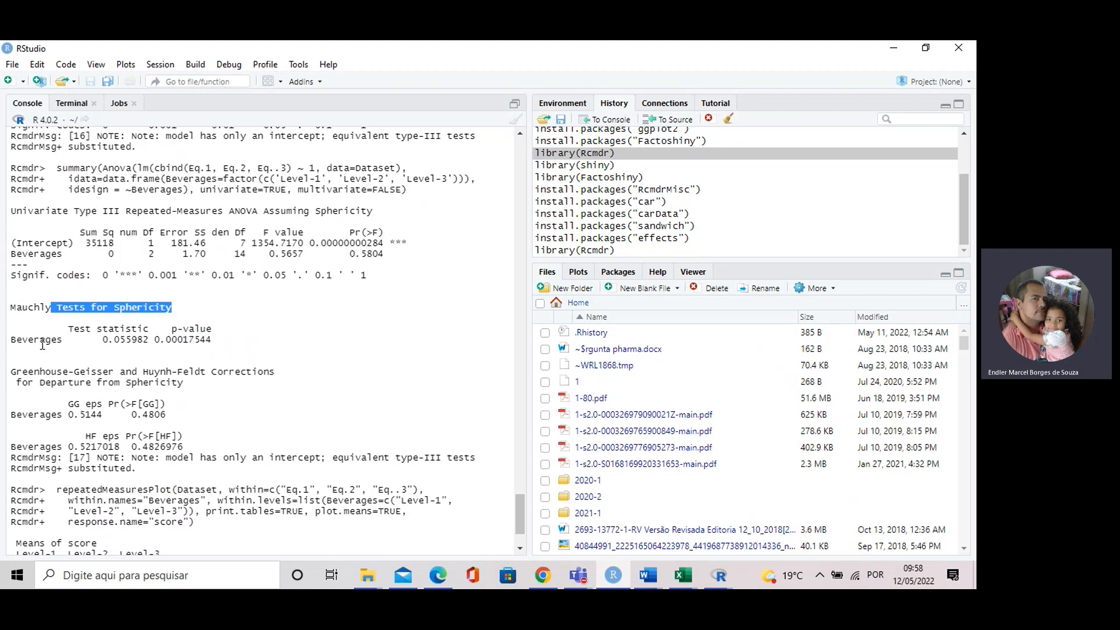
drag(17, 338, 214, 348)
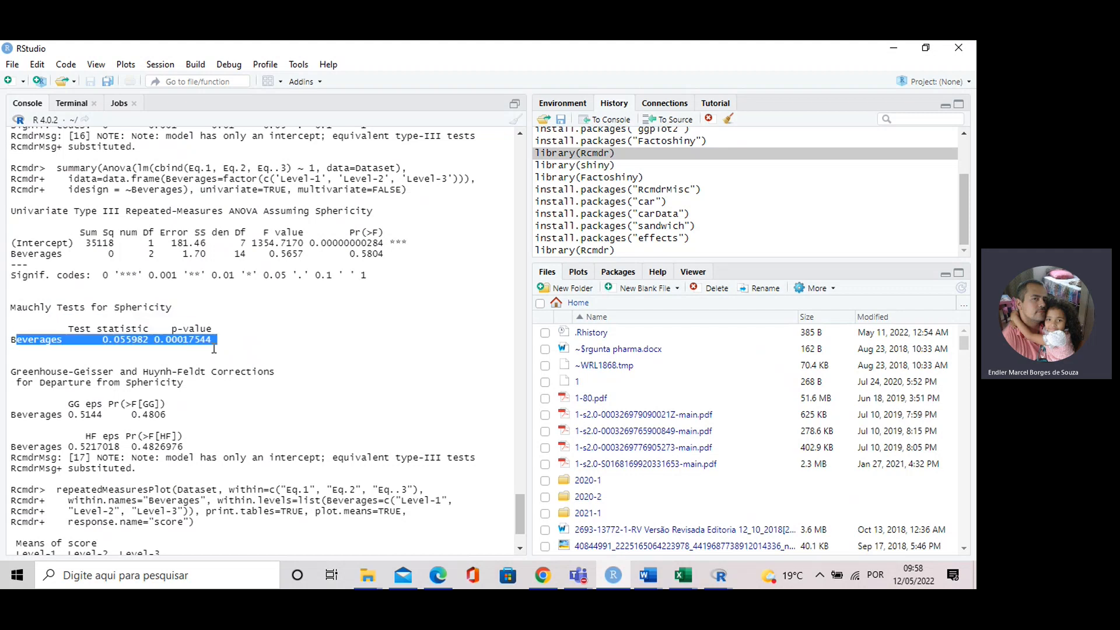
Step: Highlight the Greenhouse-Geisser corrected p-value for Beverages
scroll(136, 352, down, 2)
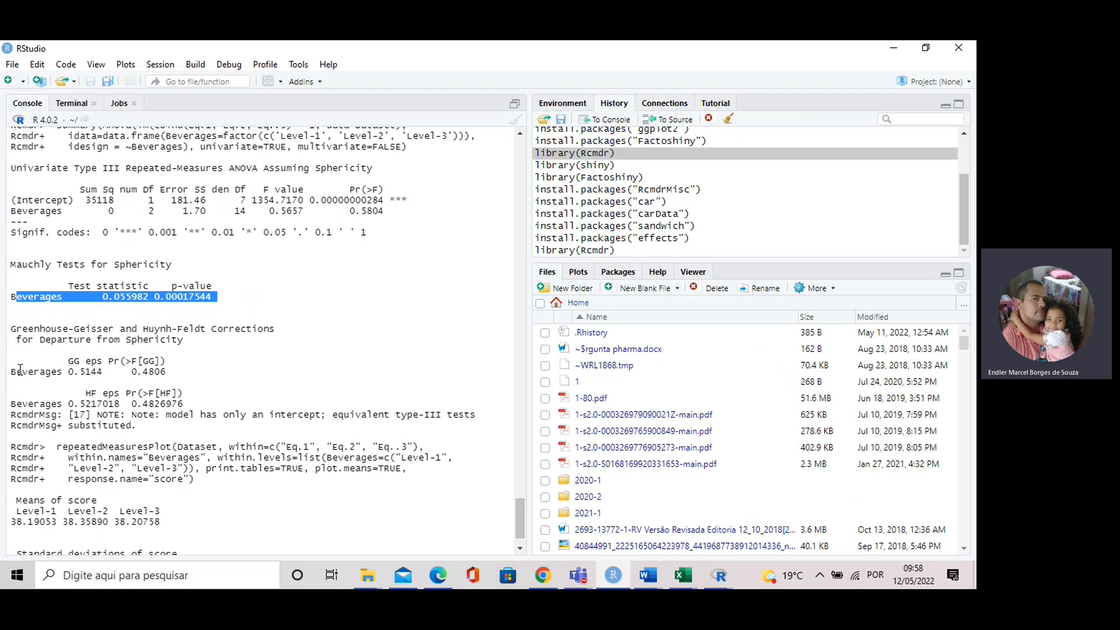
drag(18, 369, 165, 372)
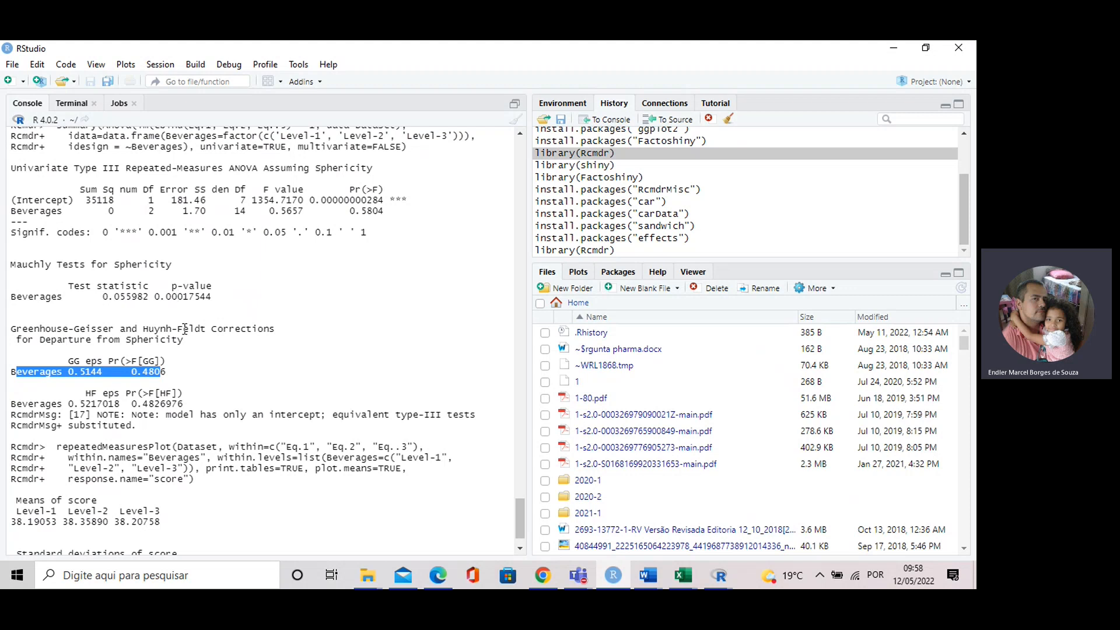
scroll(166, 349, down, 2)
double_click(150, 329)
drag(151, 328, 168, 328)
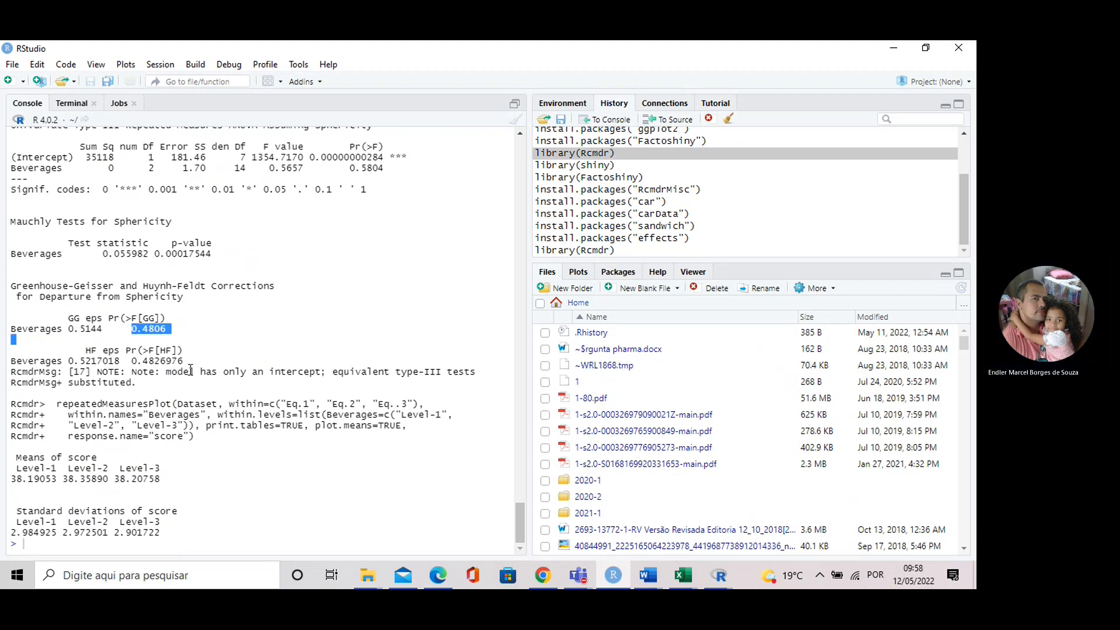
click(211, 432)
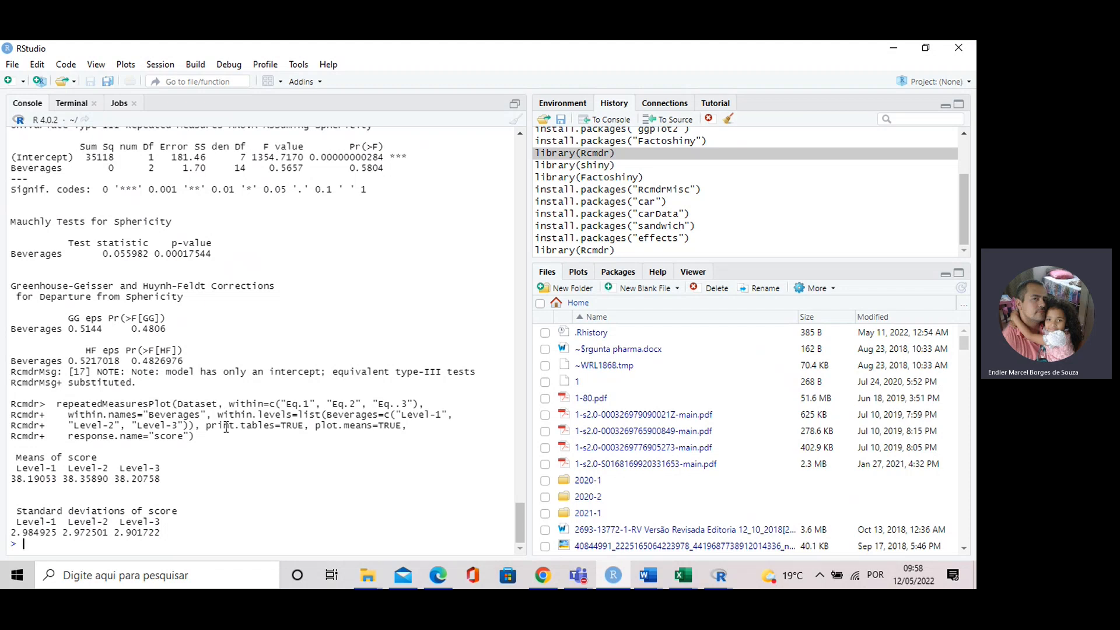
Step: Switch to the ethanol RMANOVA spreadsheet and select the data range B2:D9
mouse_move(683, 575)
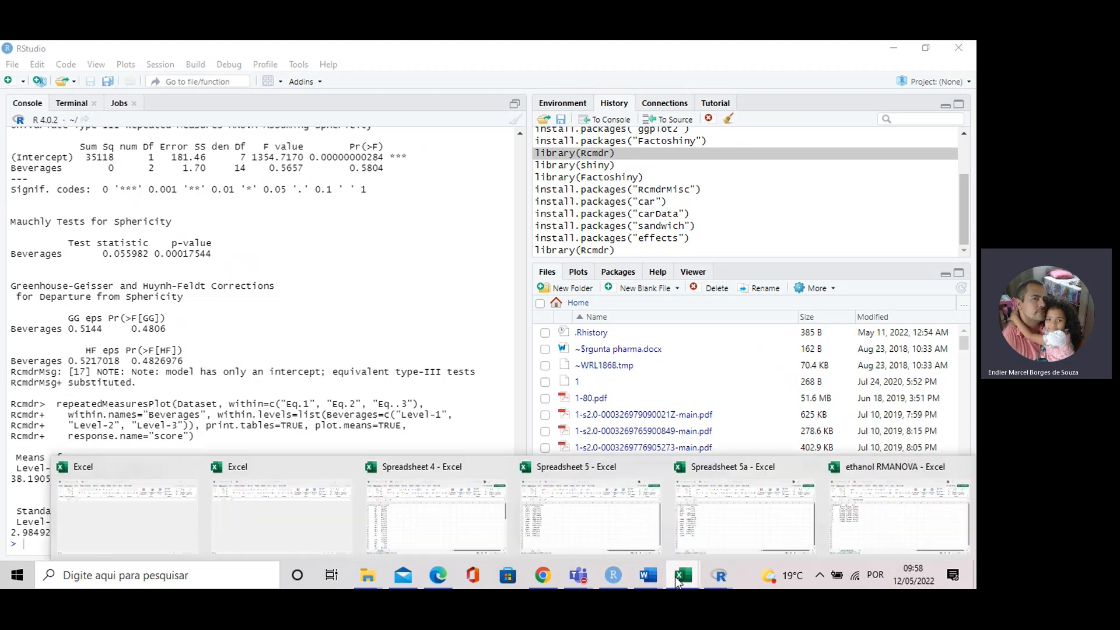
click(844, 515)
click(93, 232)
click(133, 232)
click(168, 233)
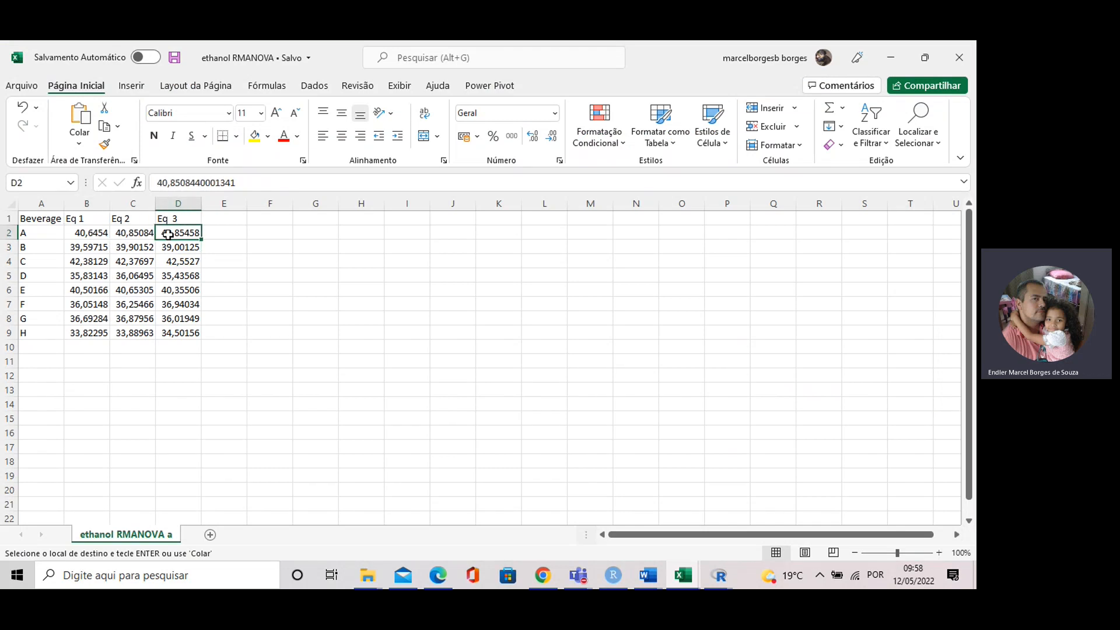
click(172, 318)
drag(88, 233, 190, 327)
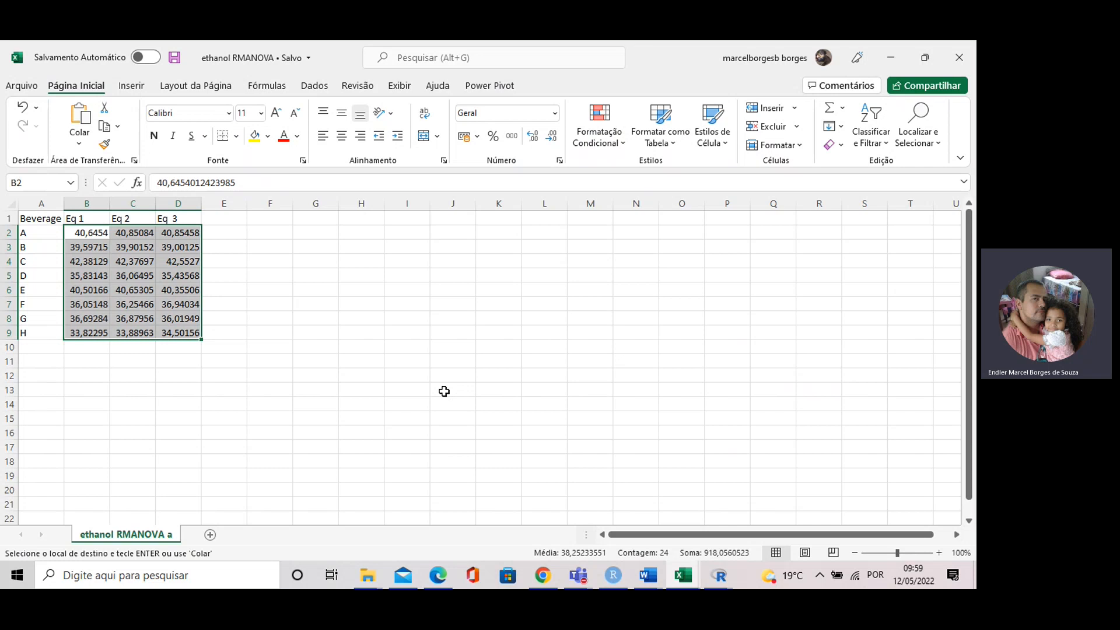
Step: Examine beverage A's values across the Eq 1, Eq 2 and Eq 3 columns
click(36, 231)
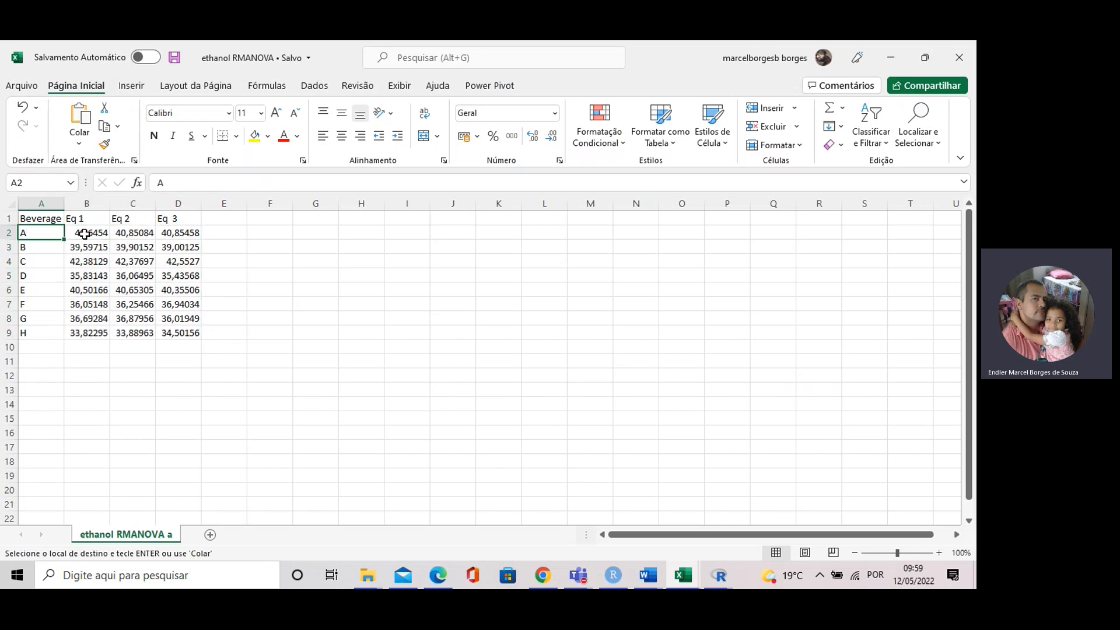
click(86, 233)
click(168, 222)
click(170, 232)
click(87, 219)
click(167, 219)
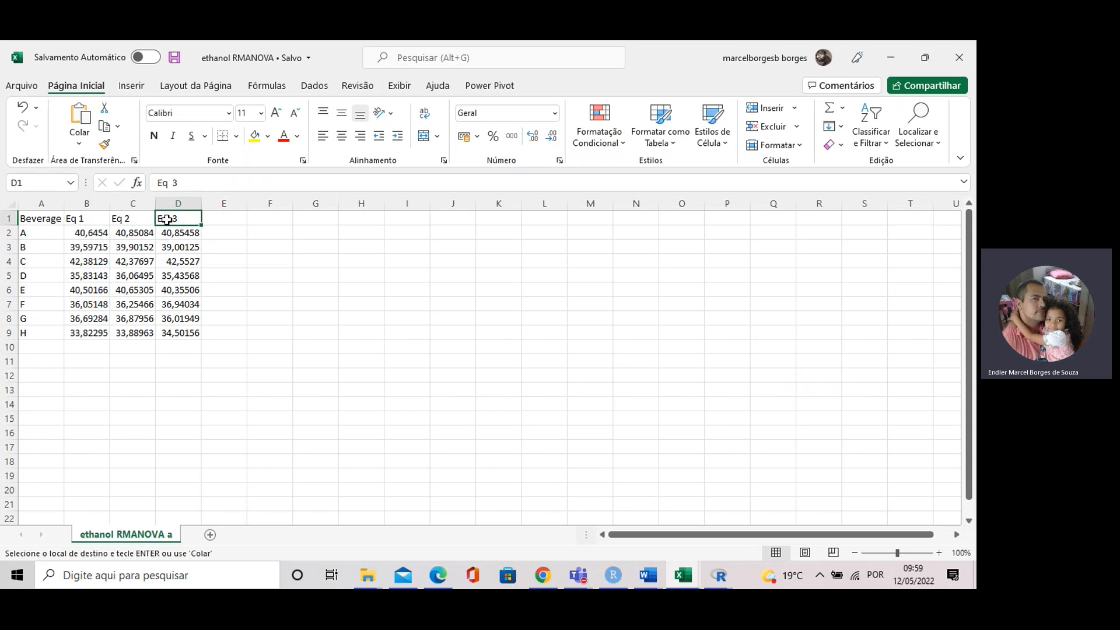
click(98, 231)
click(136, 232)
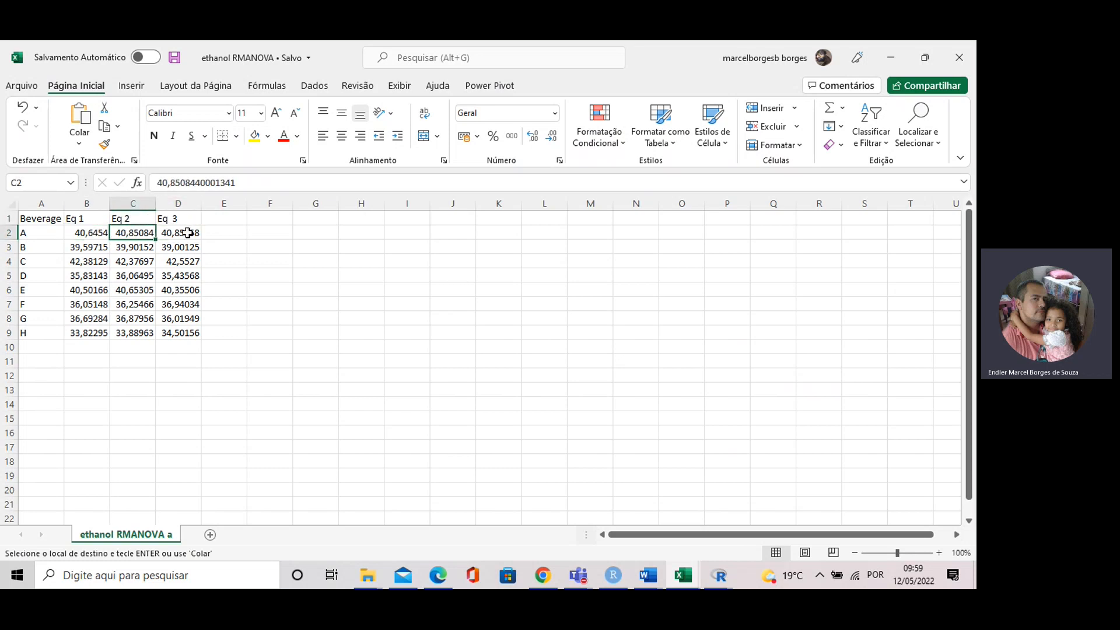
click(194, 234)
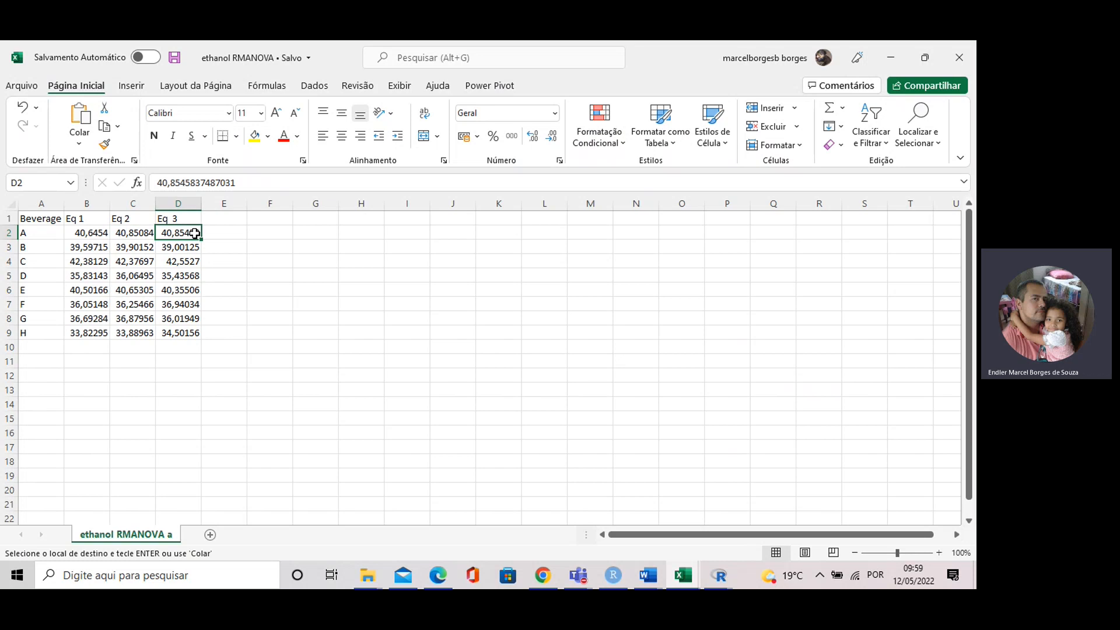
click(100, 229)
drag(100, 229, 188, 230)
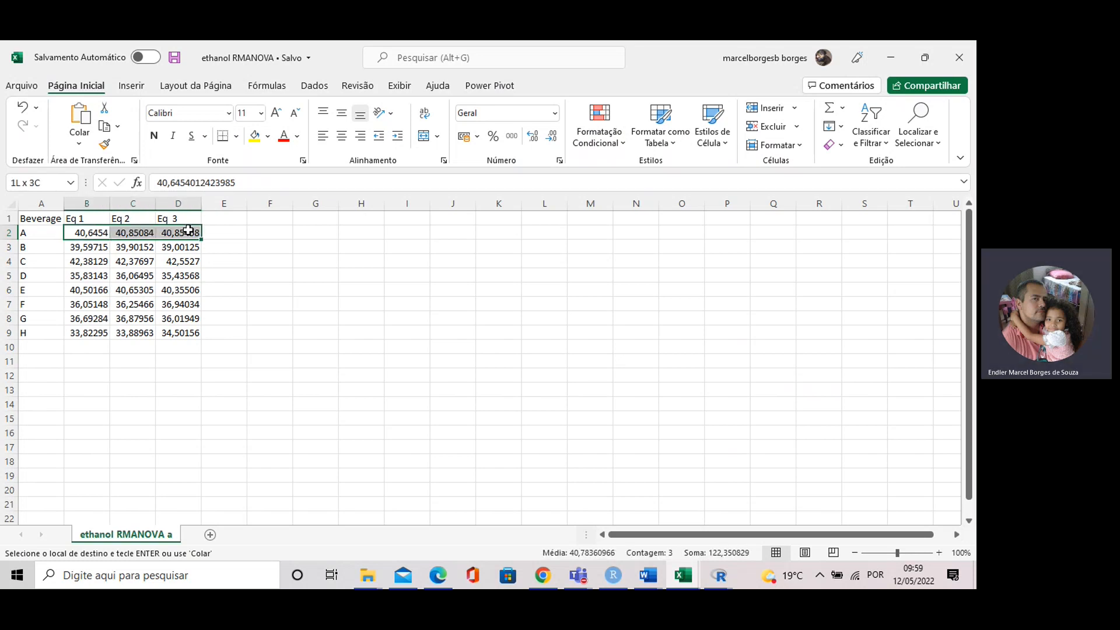
click(719, 575)
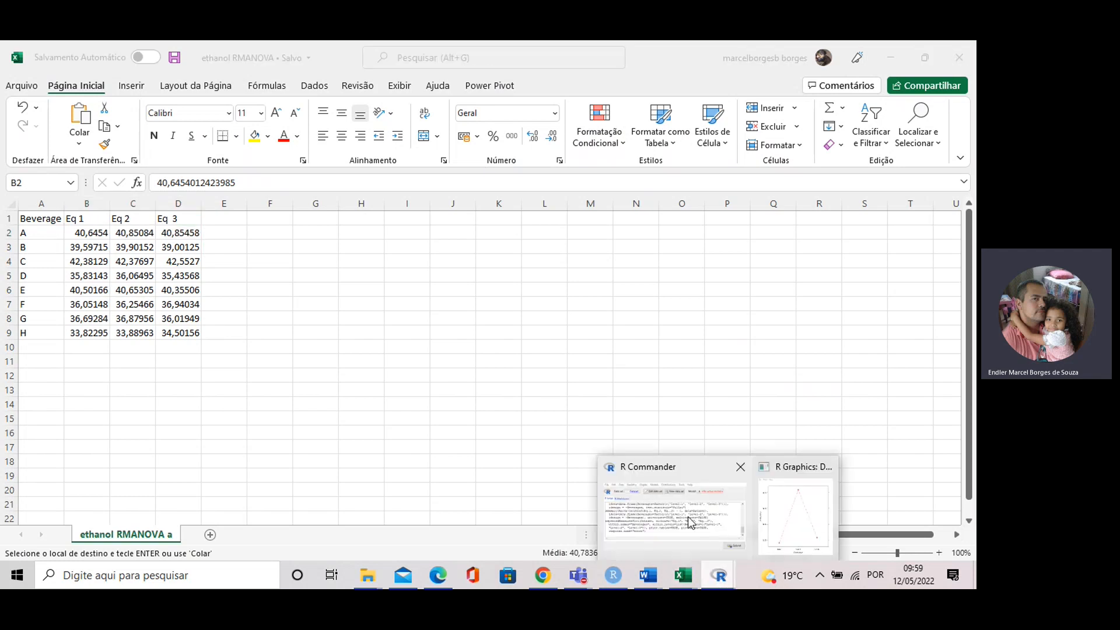
click(690, 521)
click(117, 88)
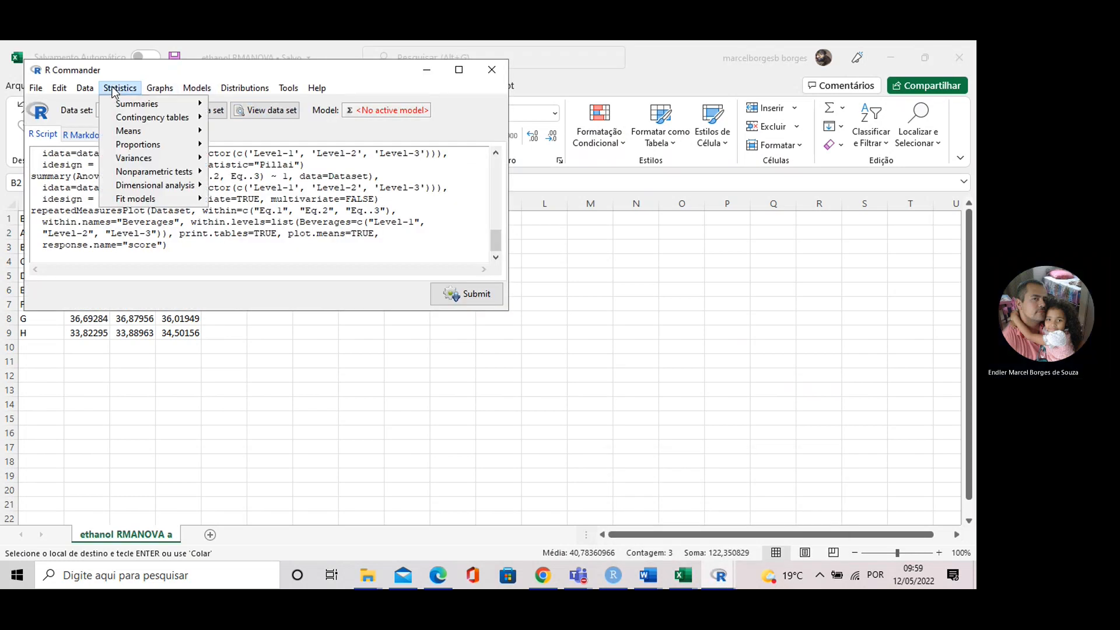
mouse_move(131, 130)
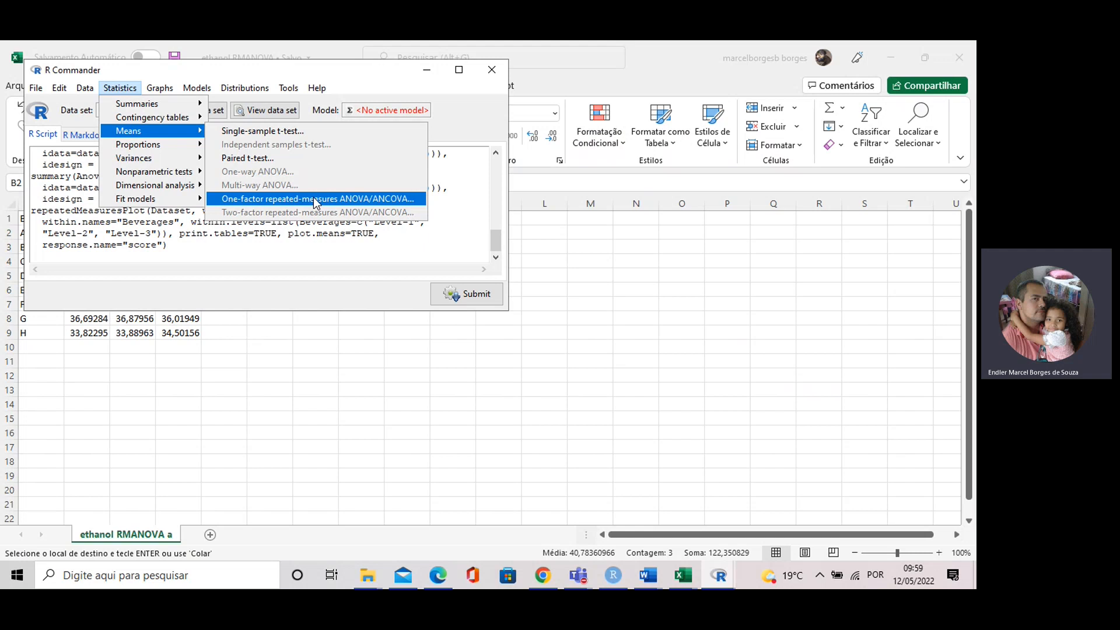
Step: Switch to the Teams meeting and choose to stop the recording and transcription
click(577, 577)
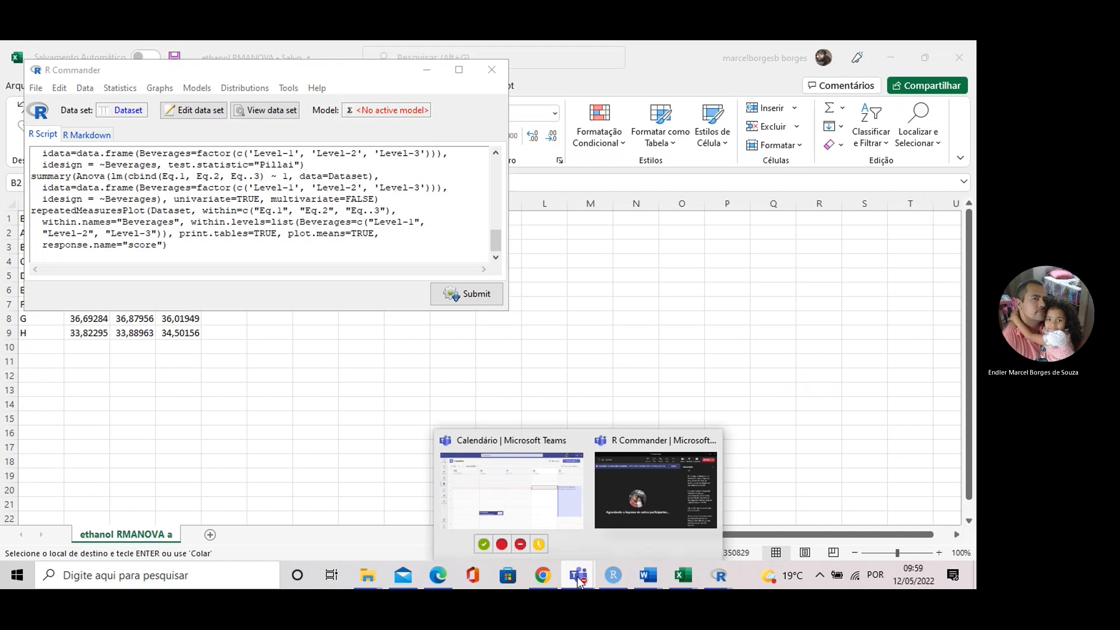
click(651, 499)
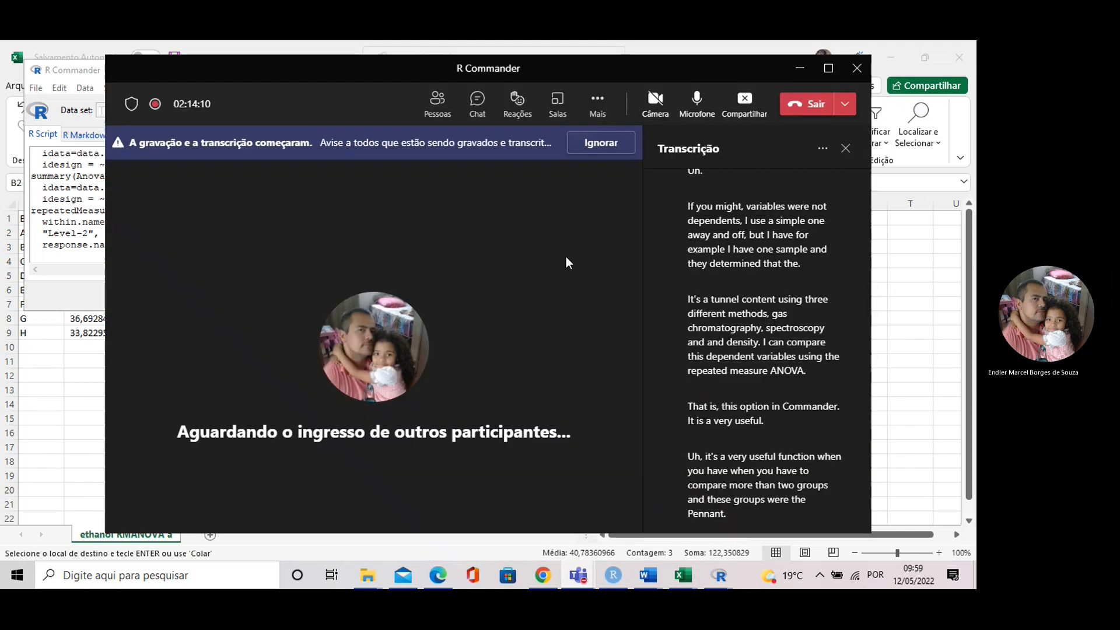
click(599, 108)
click(621, 509)
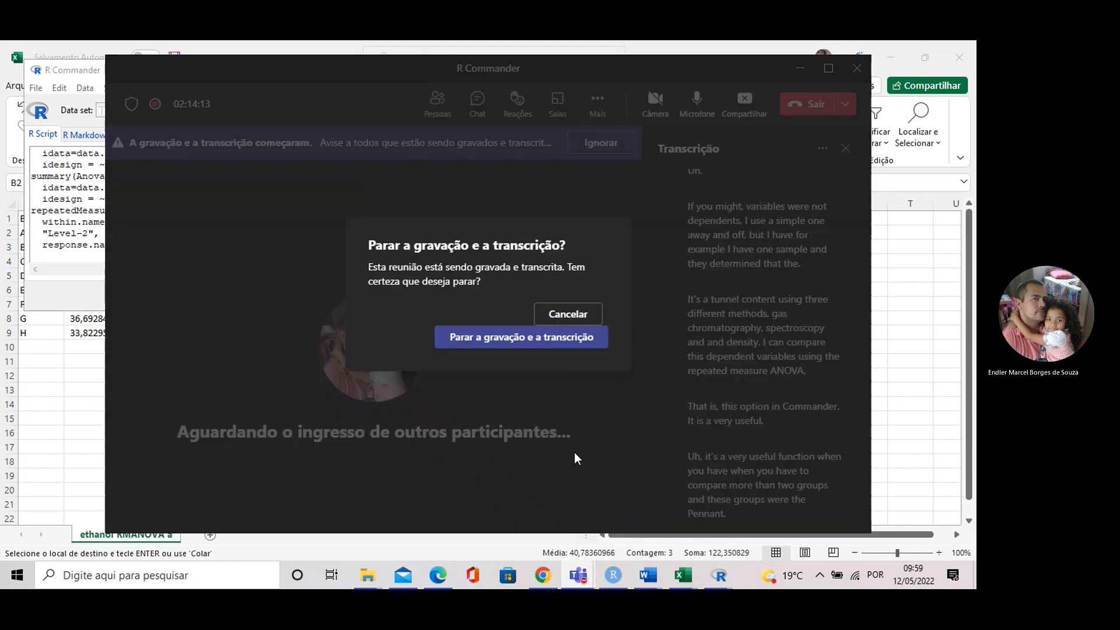